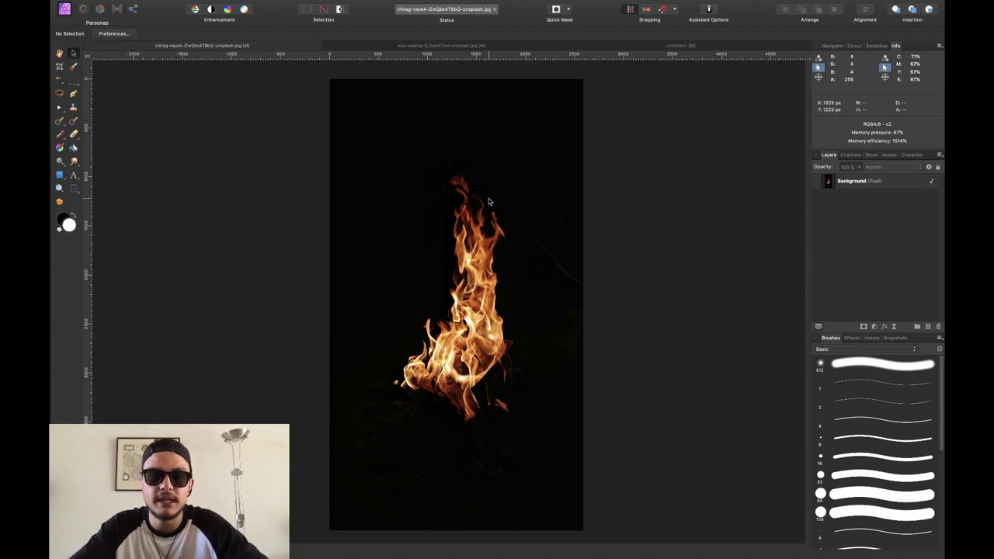
Step: Rename the Background layer to "Fire"
key("ctrl+Right")
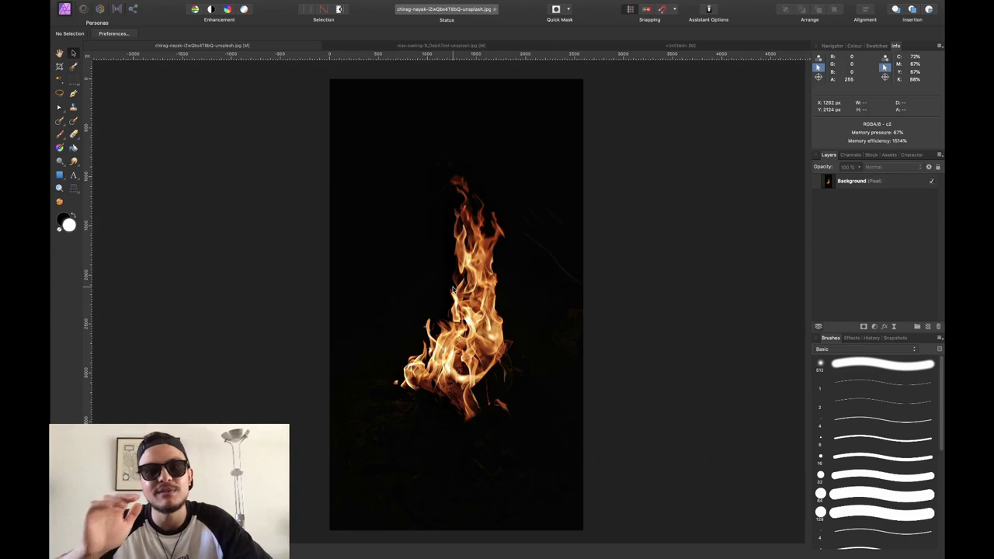
left_click(886, 182)
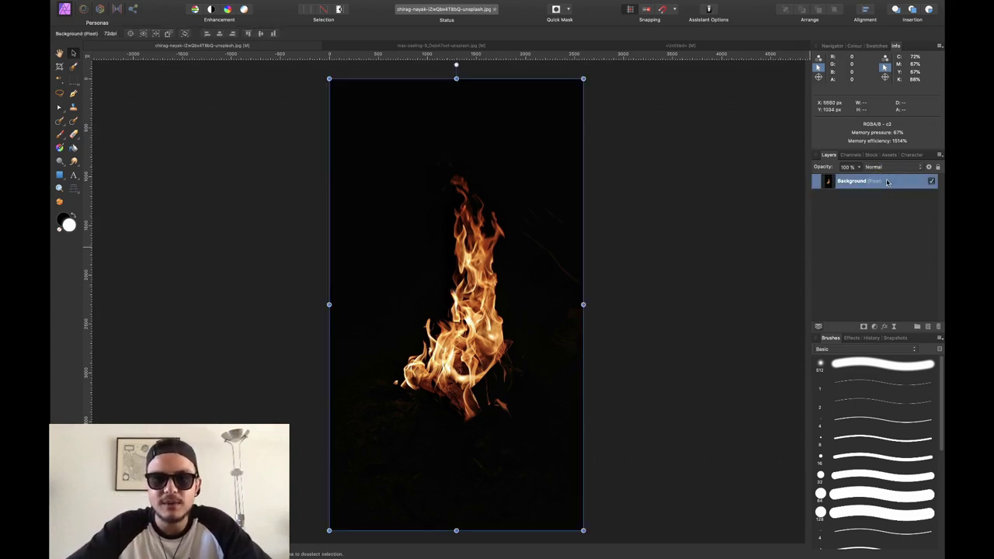
double_click(846, 183)
type("Fire")
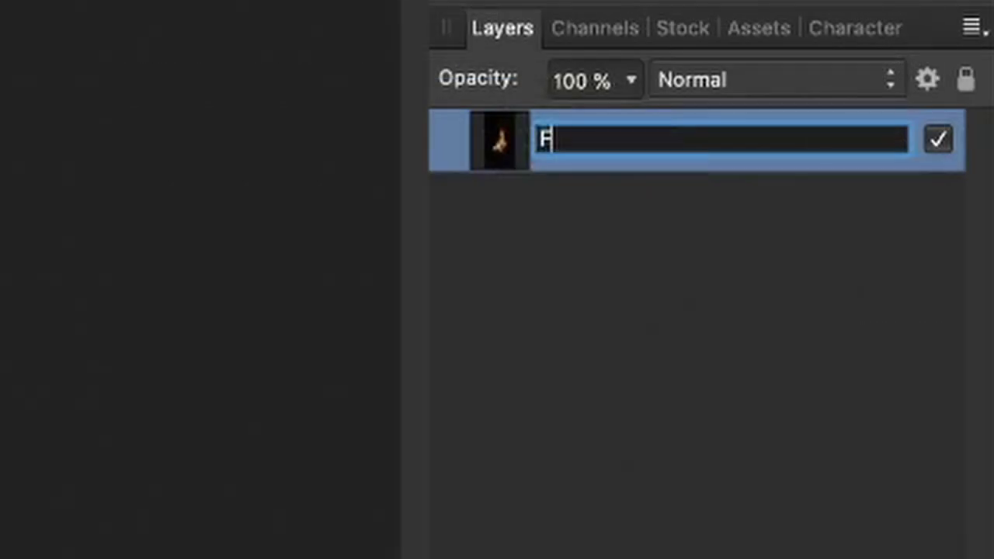
key("Return")
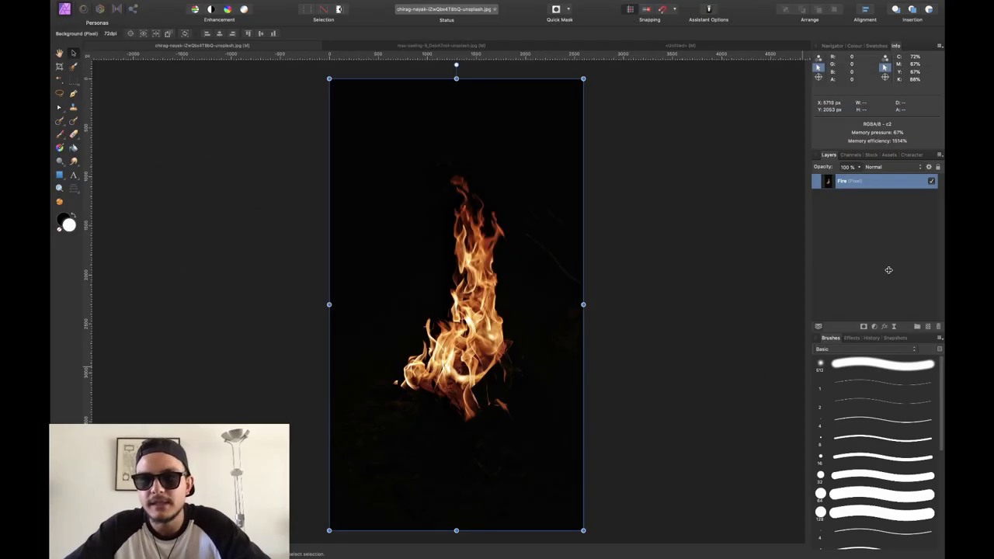
Step: Crop the Fire image tightly around the flame to about 1257 x 2586 px
left_click(888, 270)
left_click(858, 179)
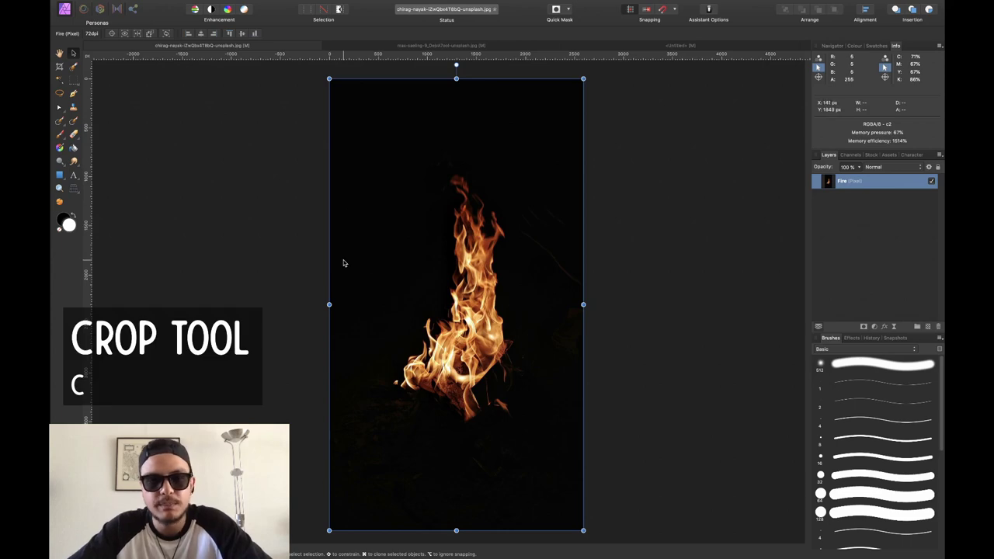
key("c")
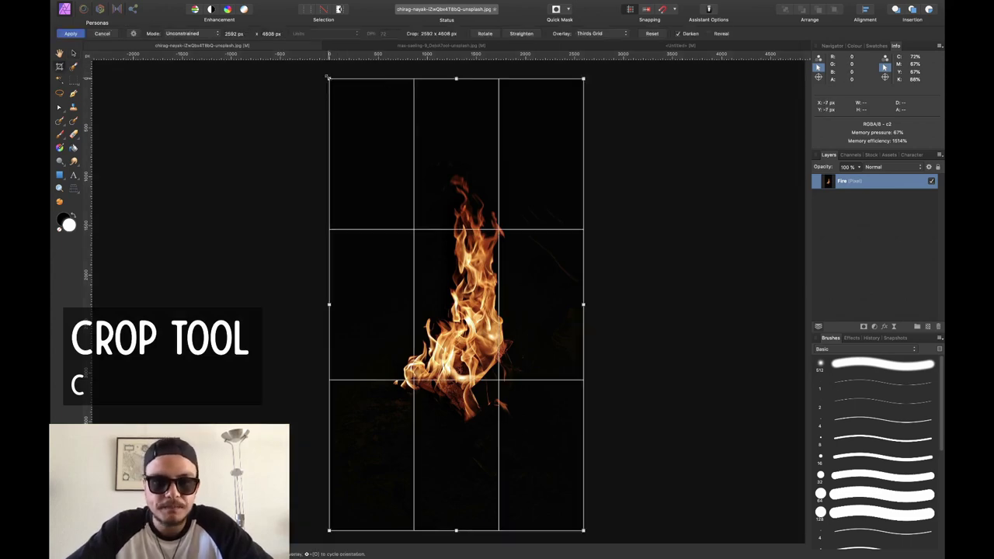
left_click_drag(329, 79, 391, 170)
left_click_drag(583, 531, 514, 424)
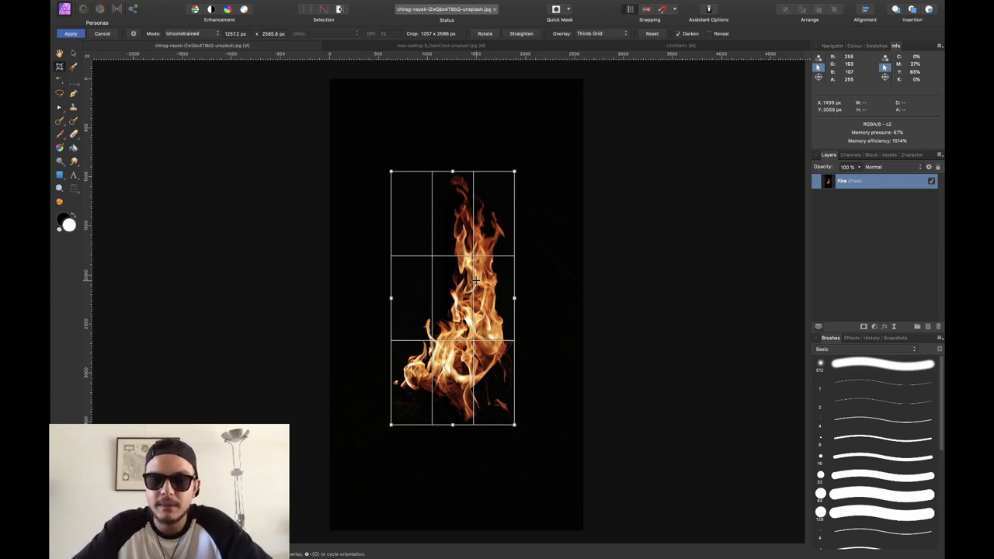
key("Return")
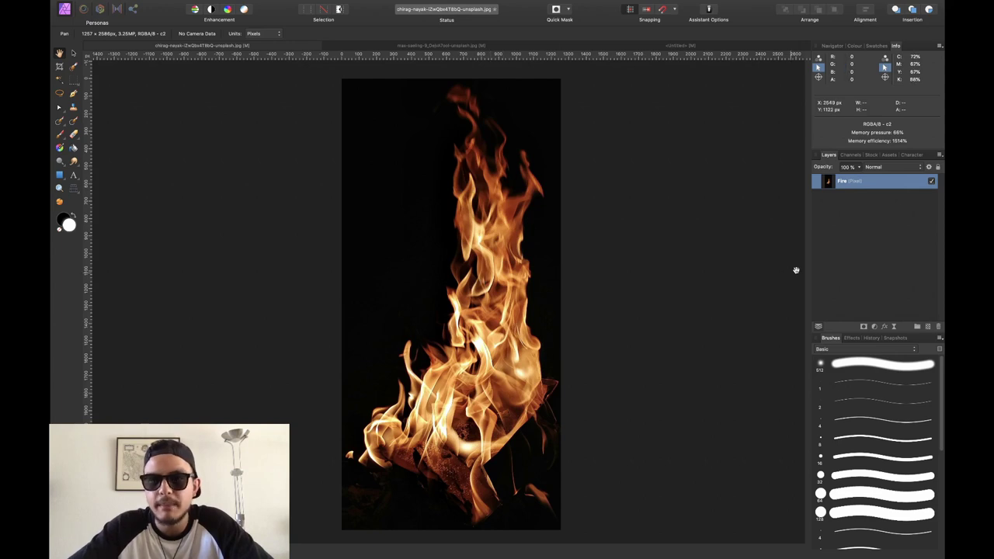
Step: Bring up the document's colour channels and check that Channels is enabled among the studio options
left_click(856, 155)
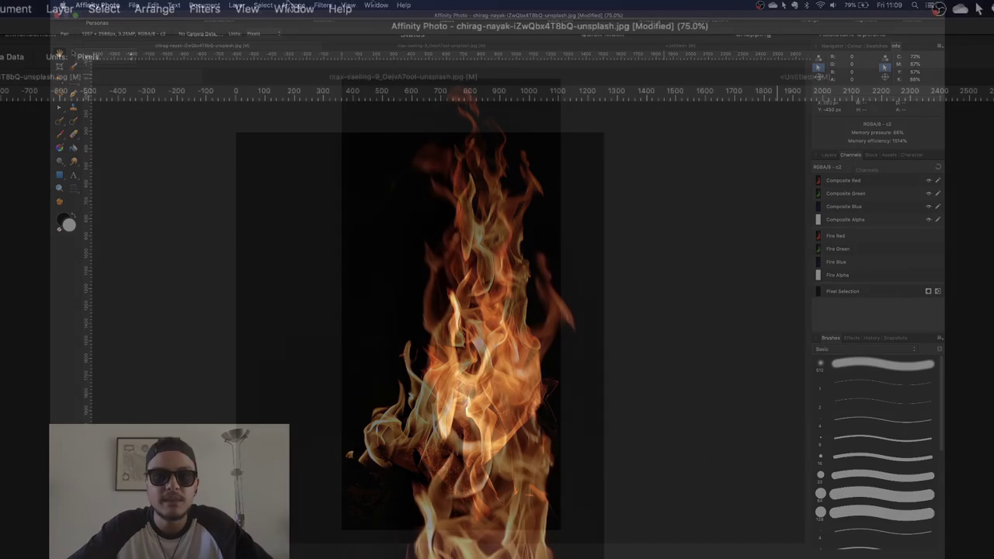
left_click(347, 3)
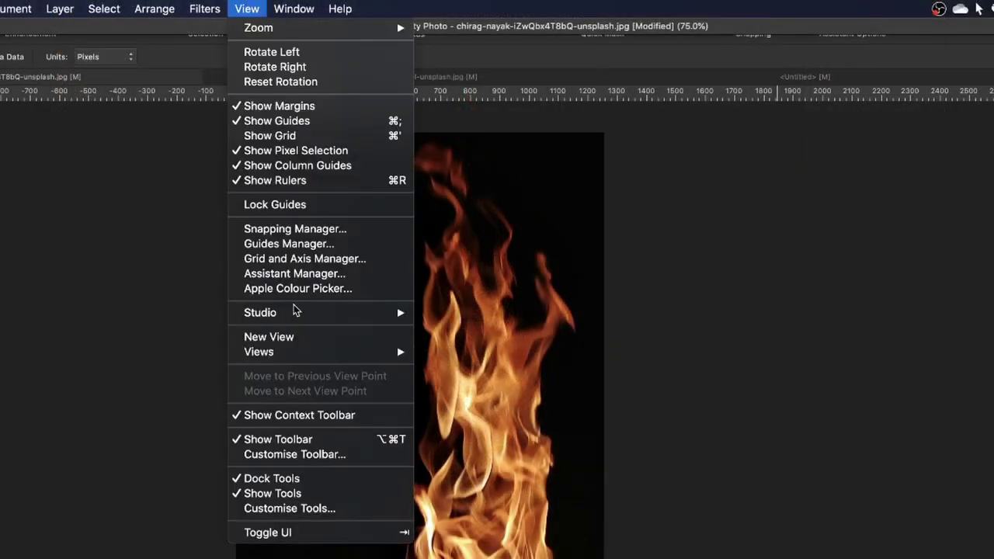
mouse_move(295, 313)
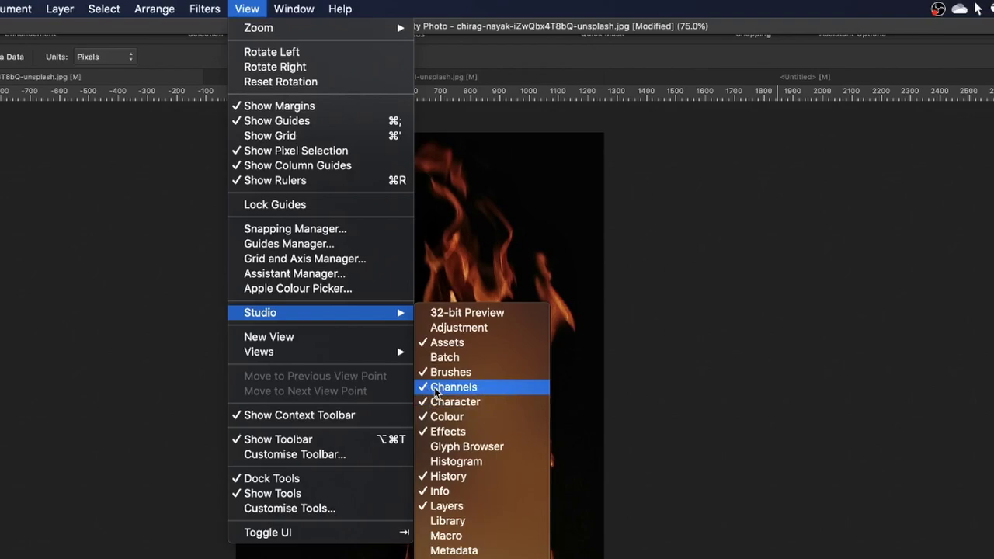
left_click(915, 349)
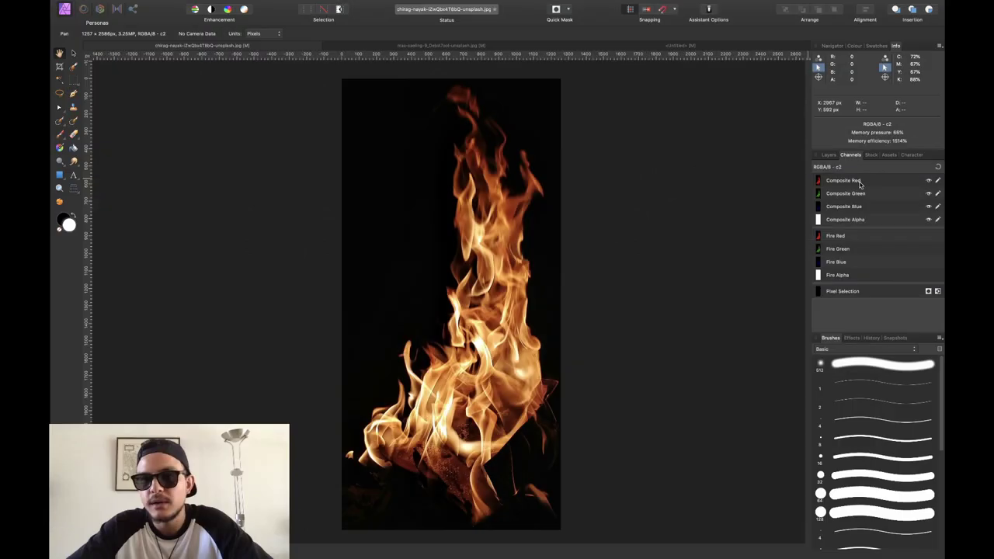
Step: Compare the composite red, green, blue and alpha channels one at a time, ending with only Composite Red displayed
left_click(806, 145)
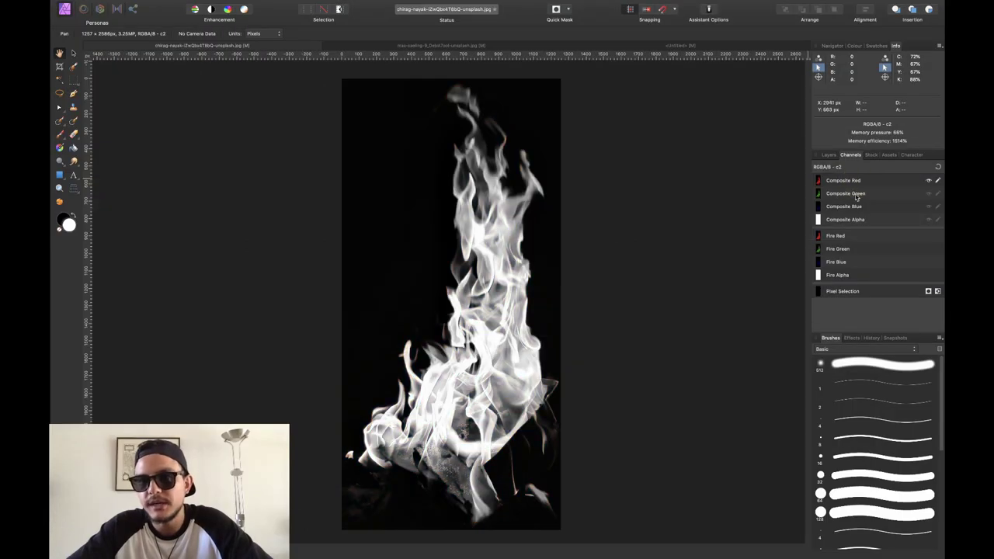
left_click(810, 170)
left_click(854, 205)
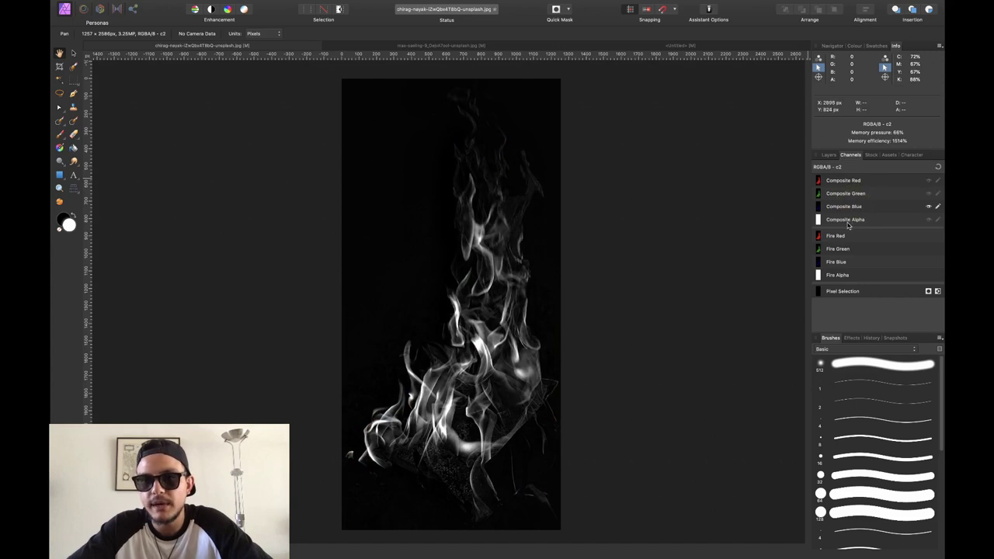
left_click(848, 222)
left_click(854, 180)
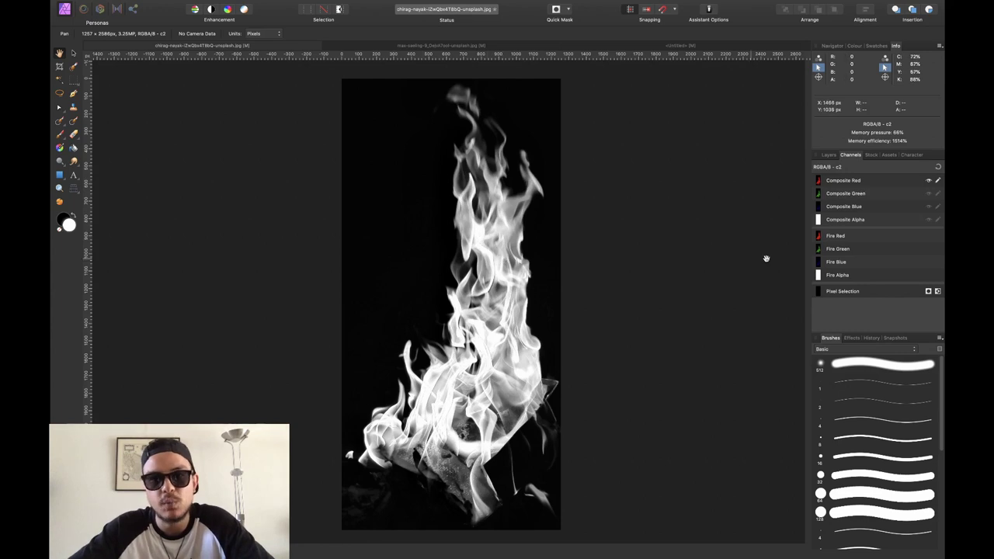
left_click(867, 193)
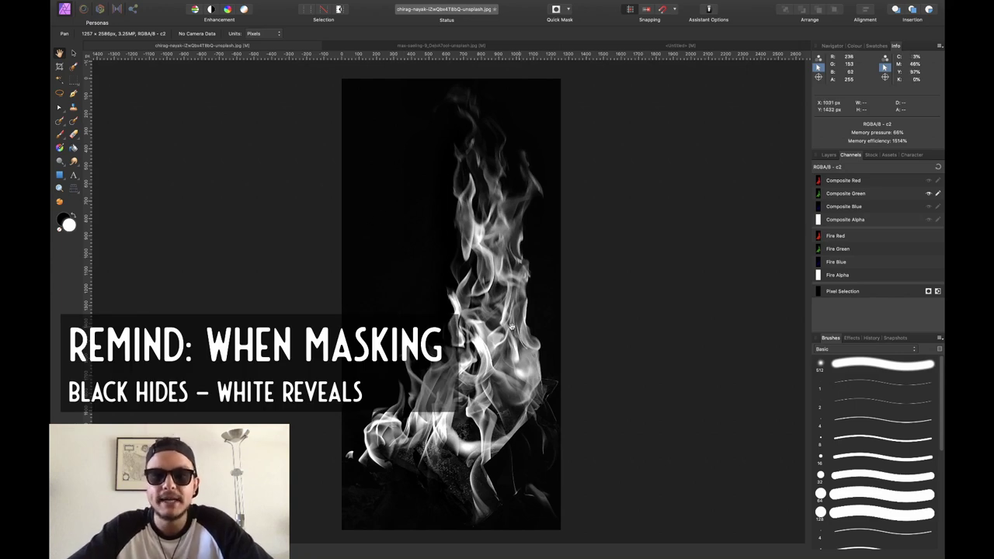
left_click(855, 207)
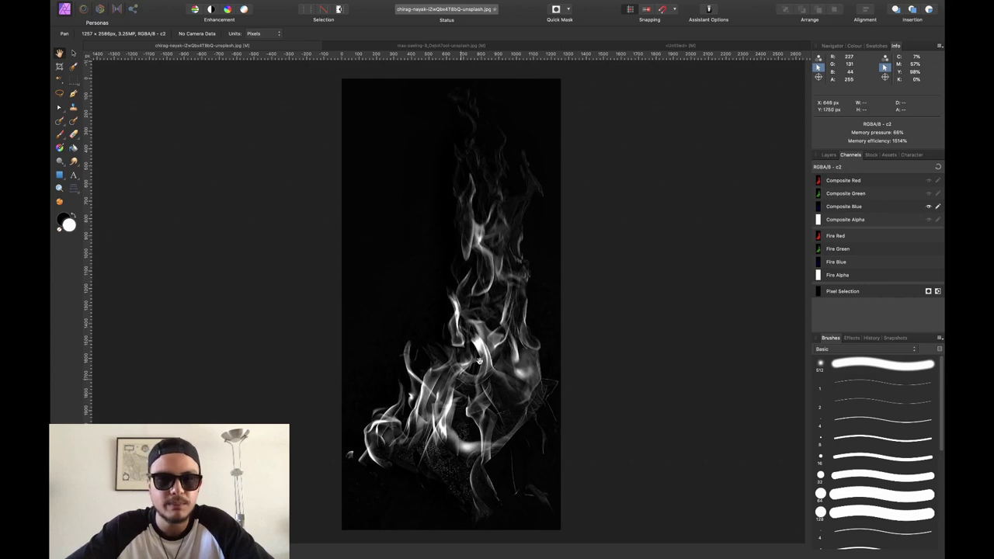
left_click(871, 183)
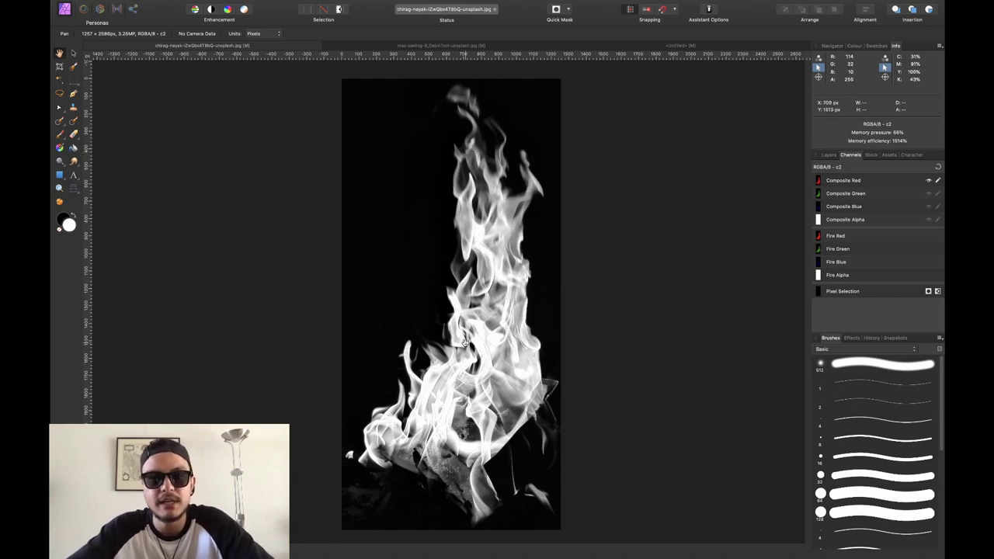
left_click(844, 180)
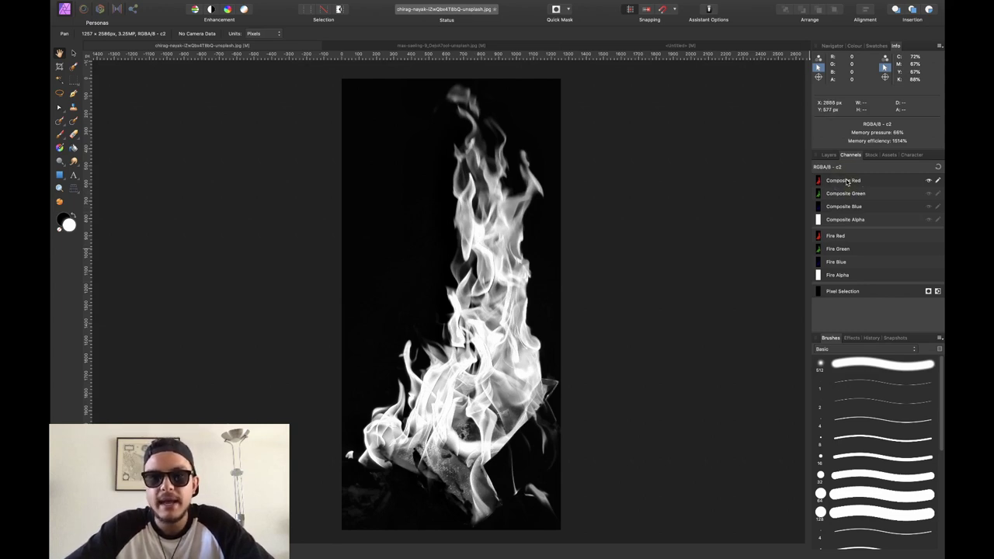
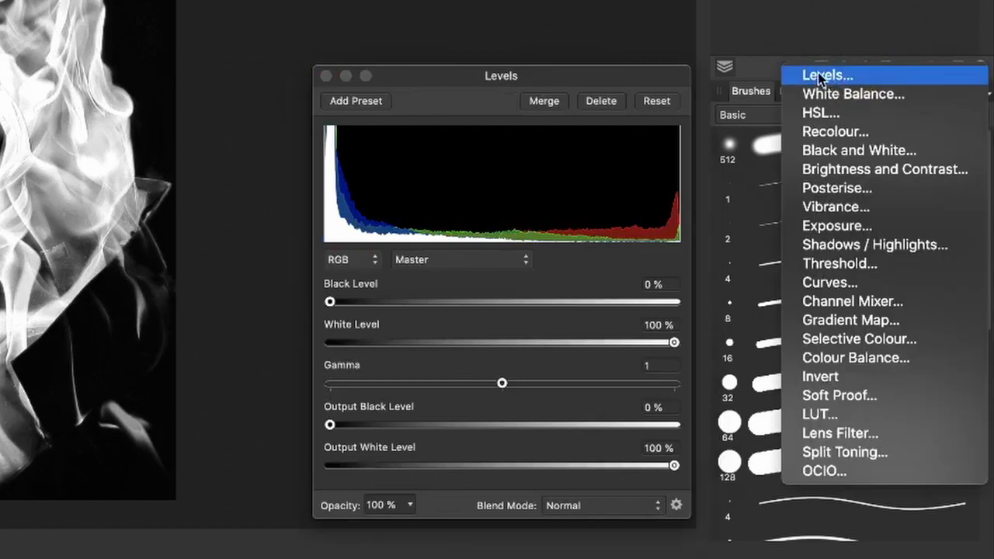
Step: Add a Levels adjustment above the Fire layer with the Black Level set to 3%
left_click(407, 242)
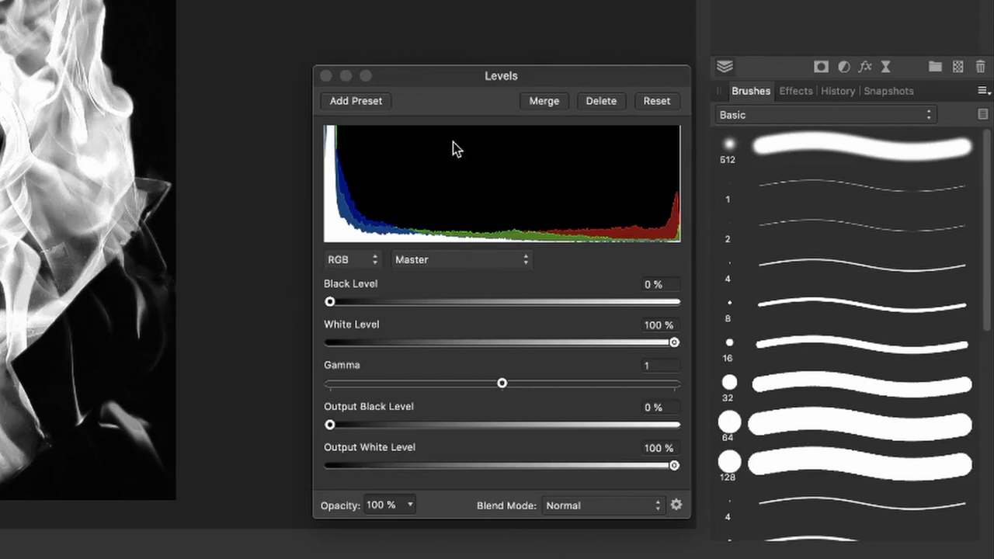
left_click(330, 303)
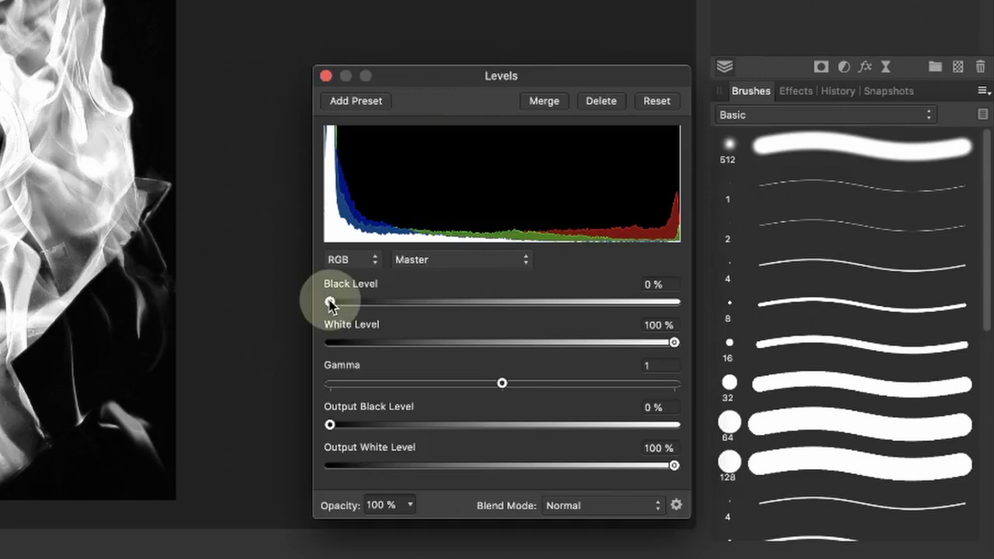
left_click_drag(330, 304, 338, 302)
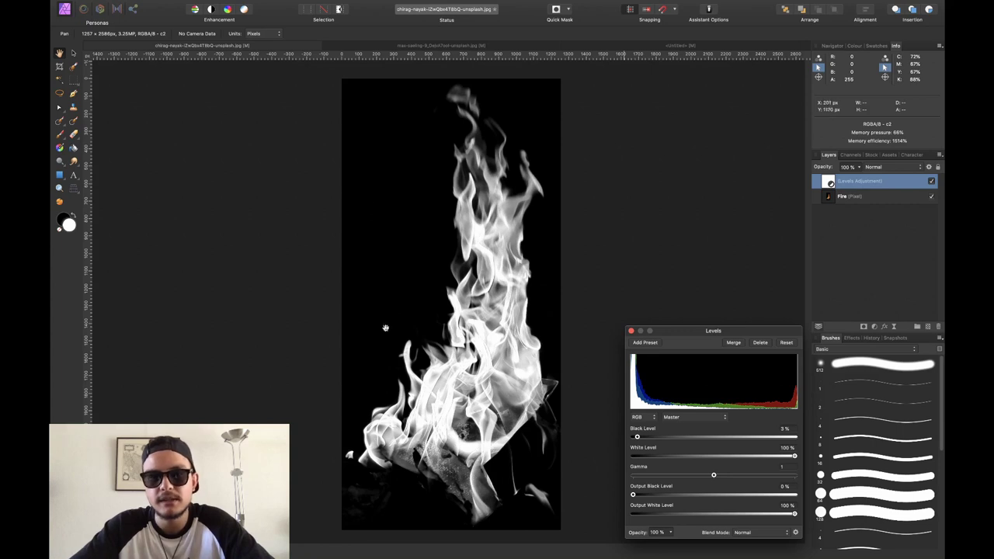
left_click(631, 331)
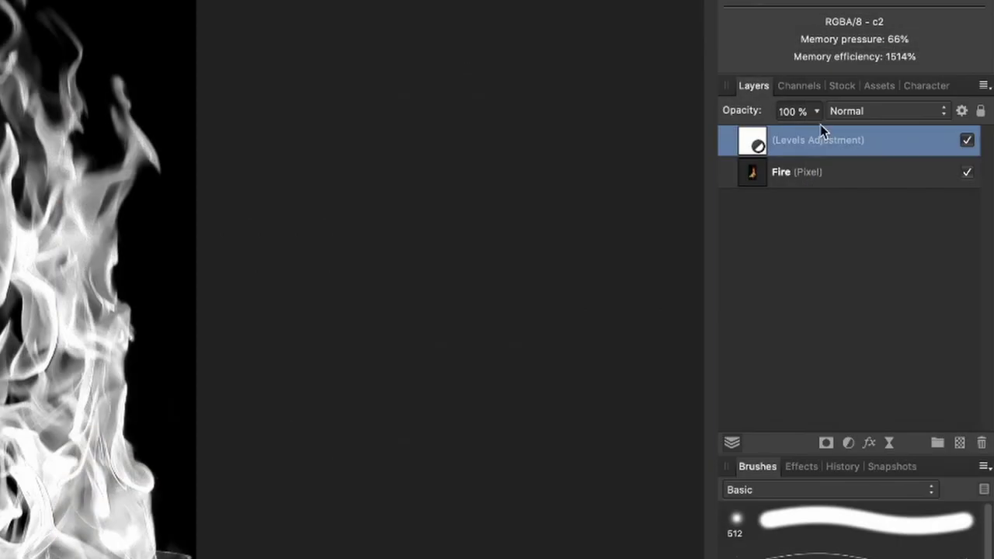
Step: Create a pixel selection from the Composite Red channel and reset the channels to the full-colour view
left_click(856, 156)
right_click(792, 144)
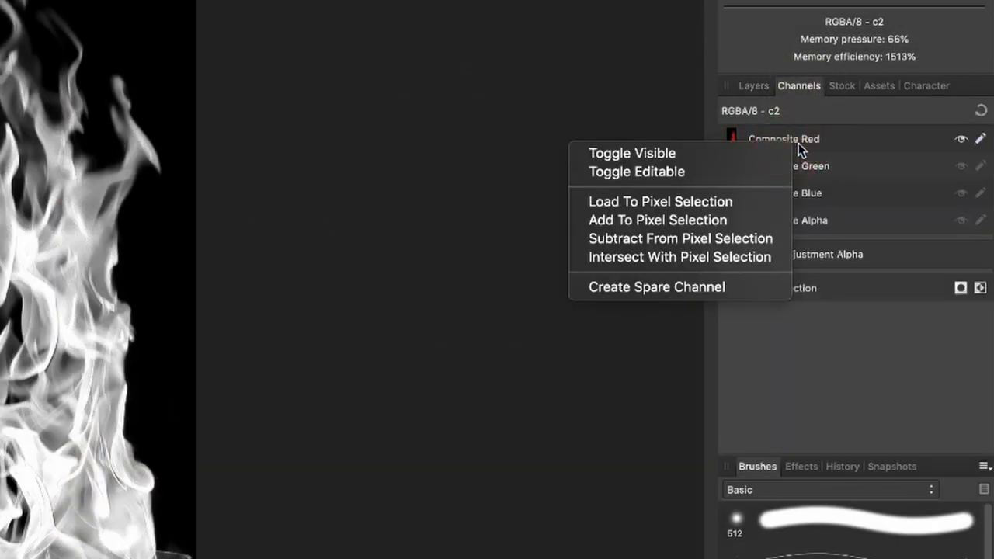
left_click(687, 221)
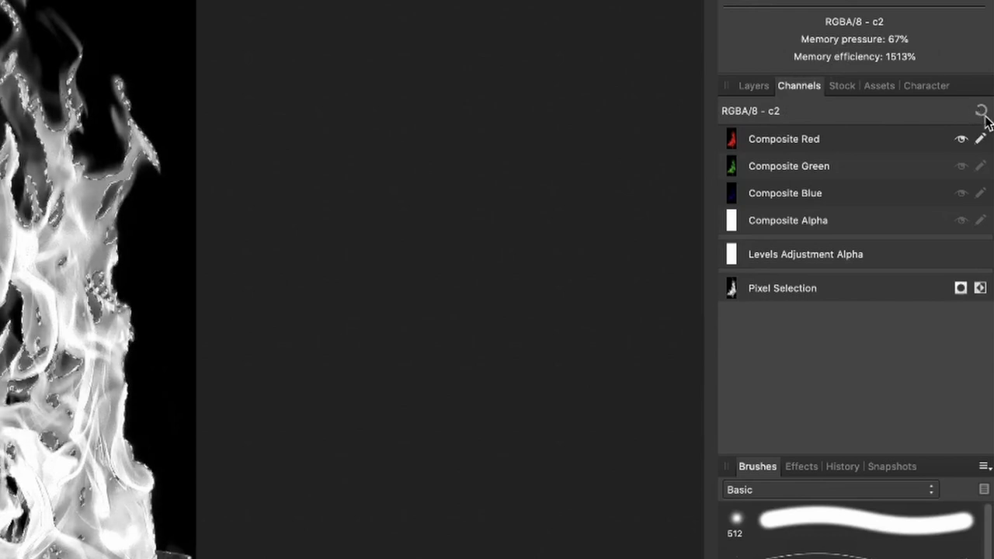
left_click(982, 112)
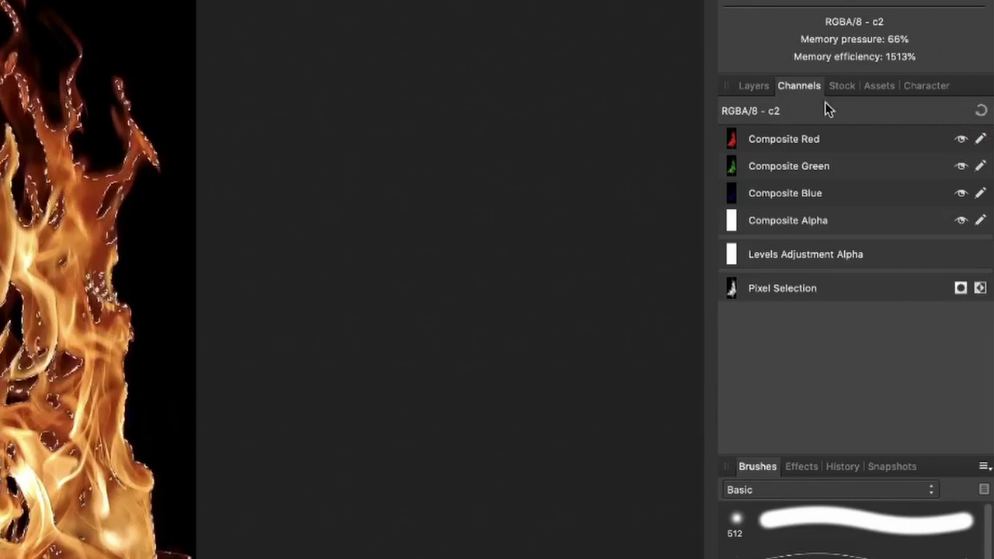
Step: Hide the Levels adjustment and add a mask to the Fire layer from the pixel selection
left_click(754, 86)
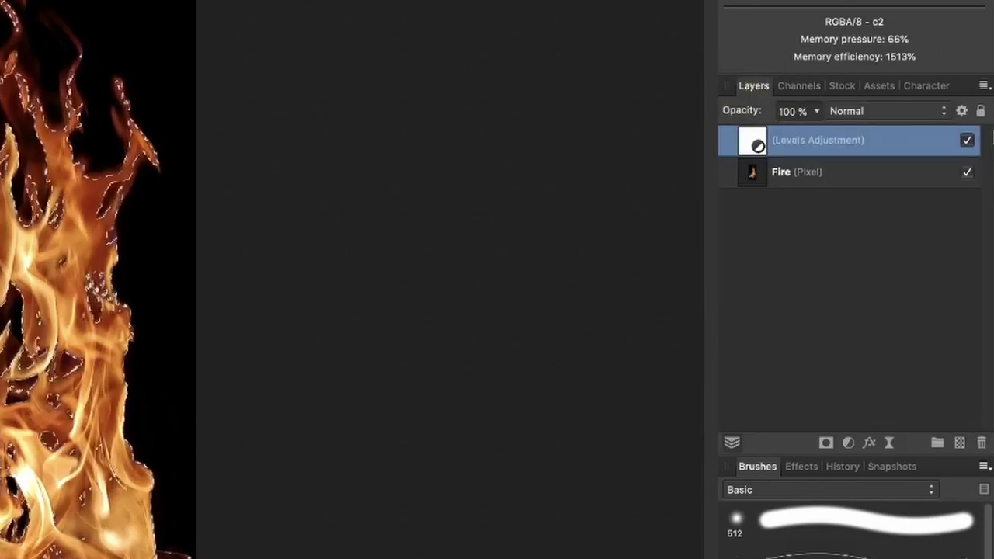
left_click(966, 140)
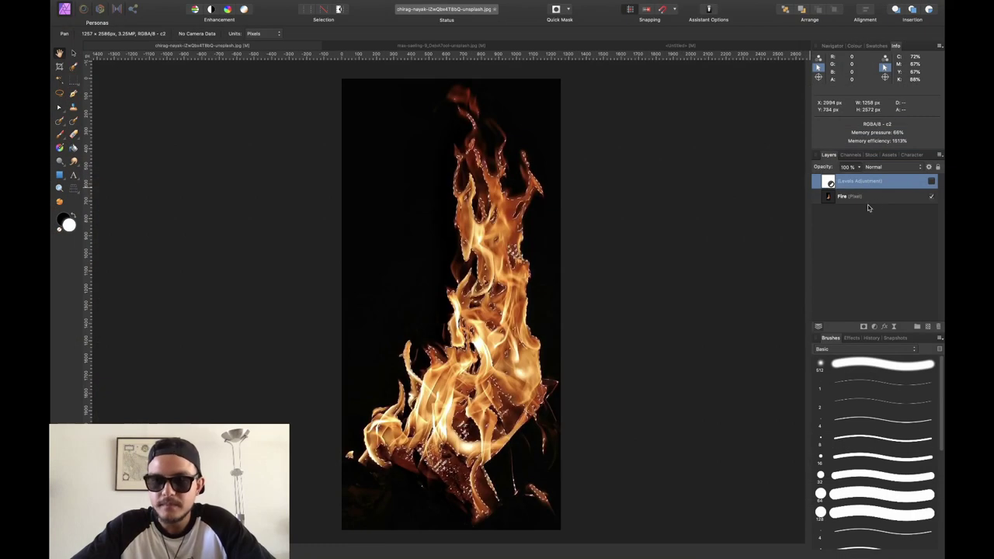
left_click(874, 198)
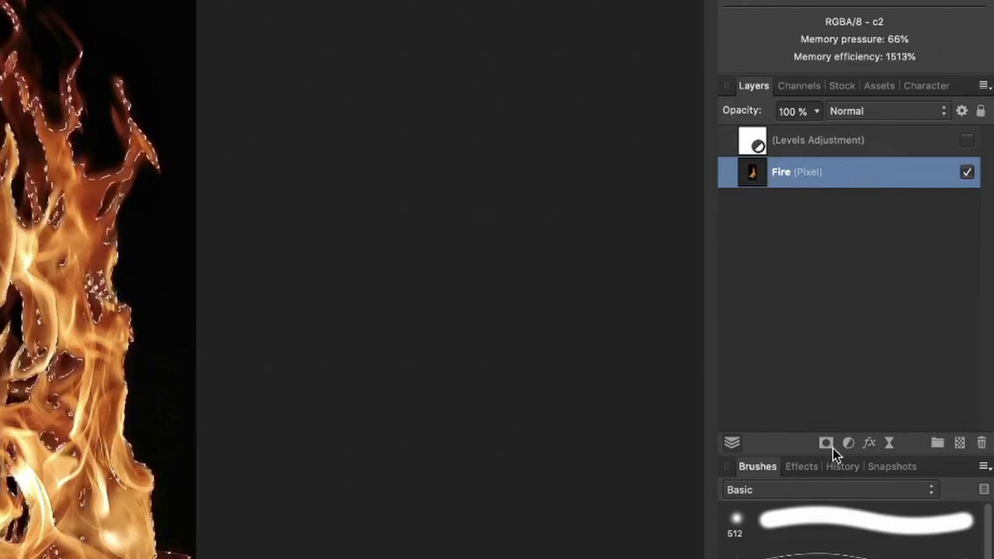
left_click(828, 445)
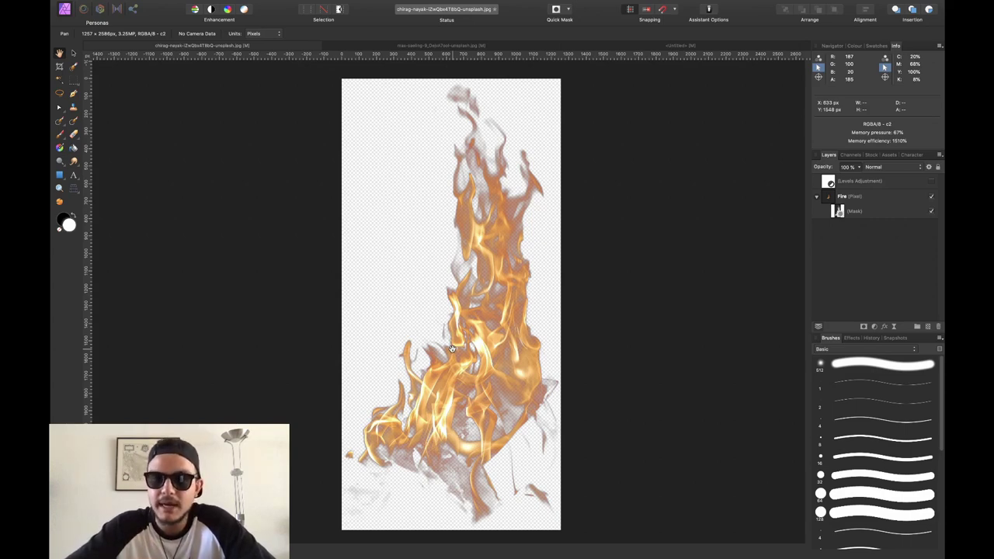
Step: Try scaling down the masked Fire layer with the Move tool, and undo the resize
left_click(854, 199)
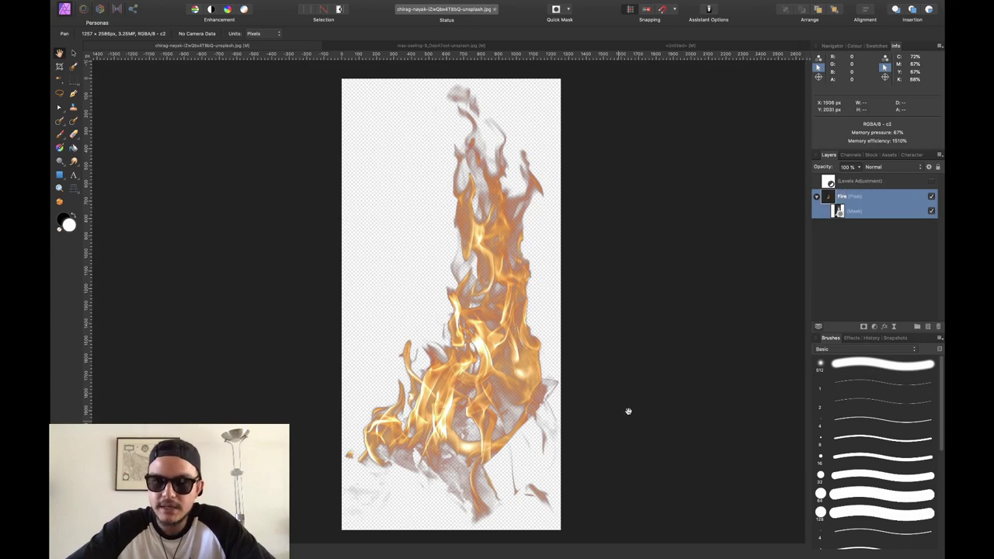
key("v")
scroll(607, 387, "down", 2)
scroll(606, 489, "down", 3)
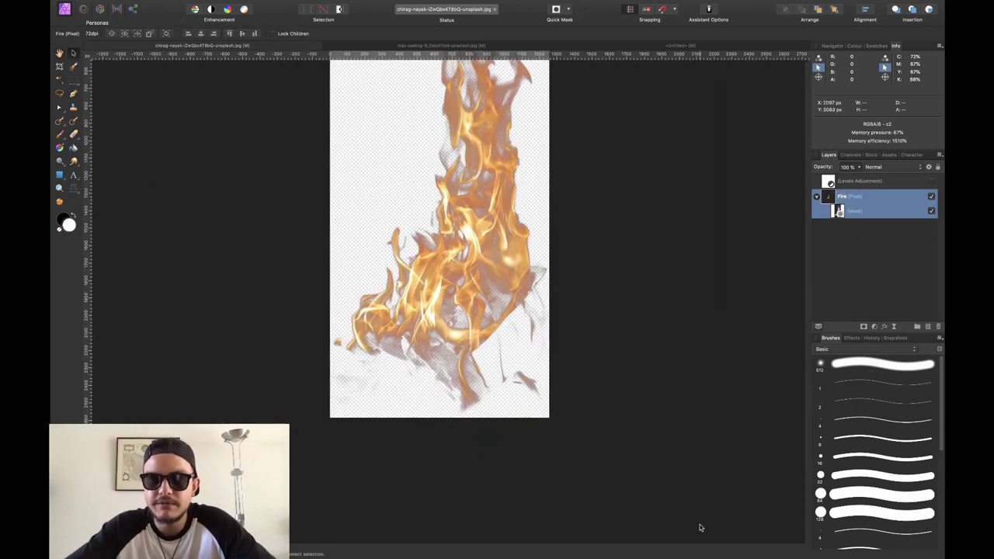
left_click_drag(658, 533, 505, 377)
scroll(505, 376, "up", 4)
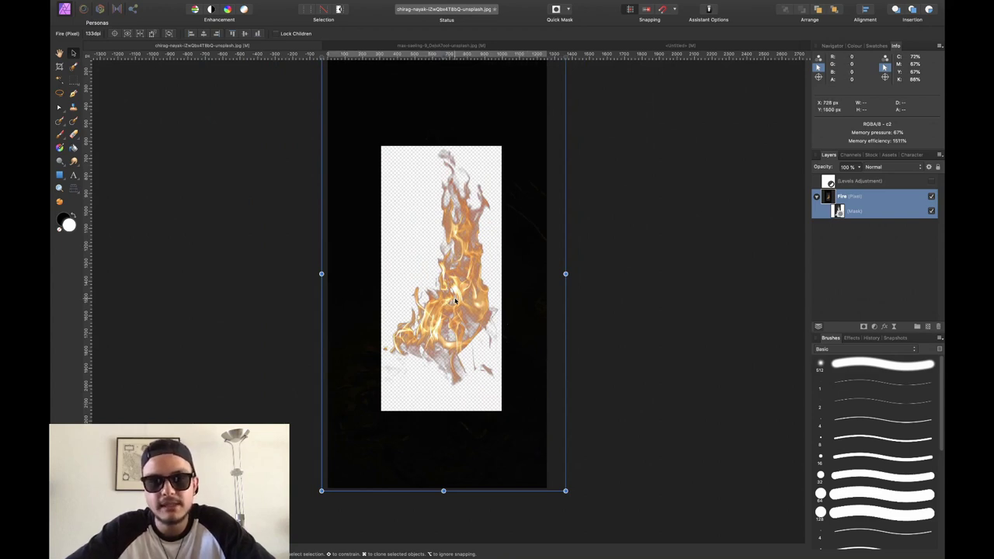
key("ctrl+z")
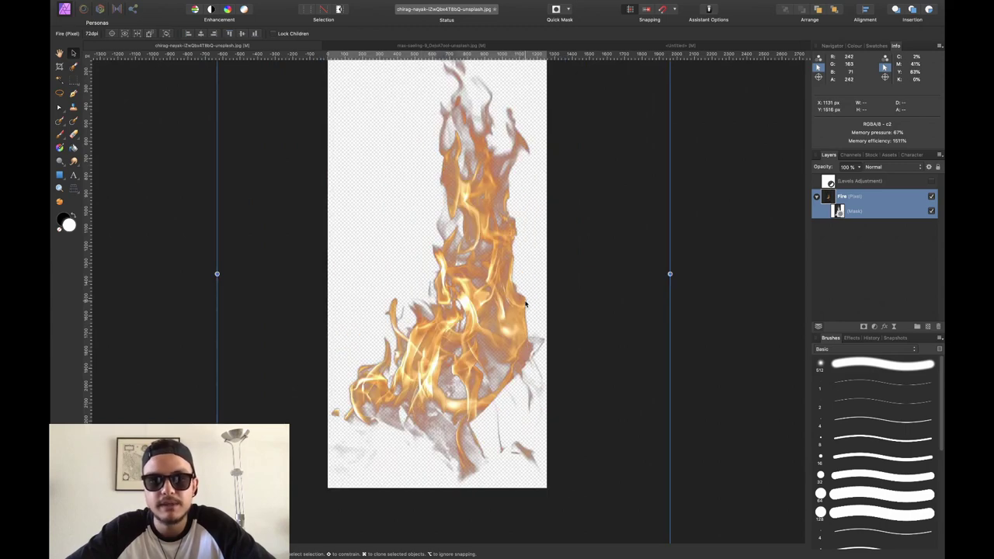
Step: Apply Rasterise & Trim to the Fire layer so its mask is baked into the pixels
right_click(871, 202)
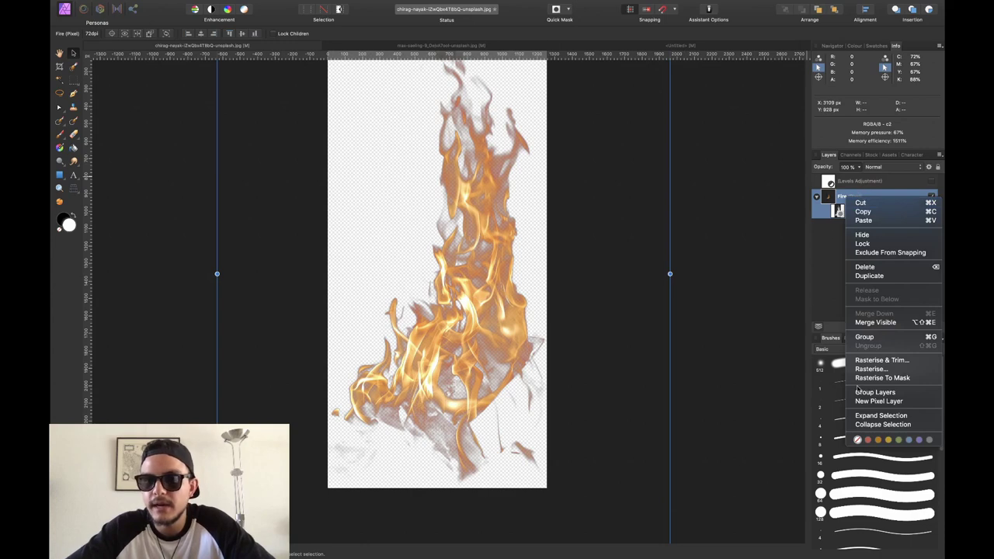
left_click(883, 361)
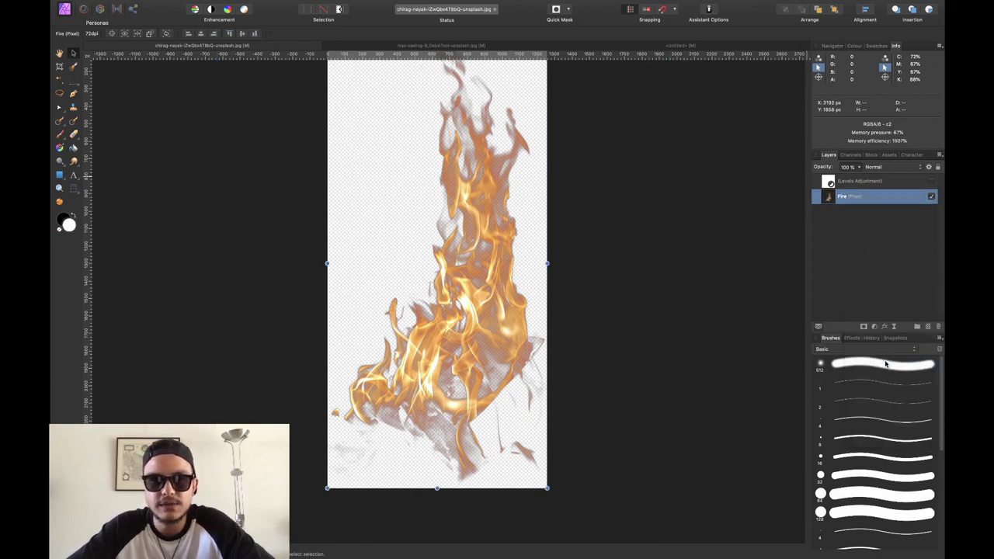
Step: Try scaling down the rasterised Fire layer from its corners, and undo the resizes
left_click_drag(546, 486, 410, 300)
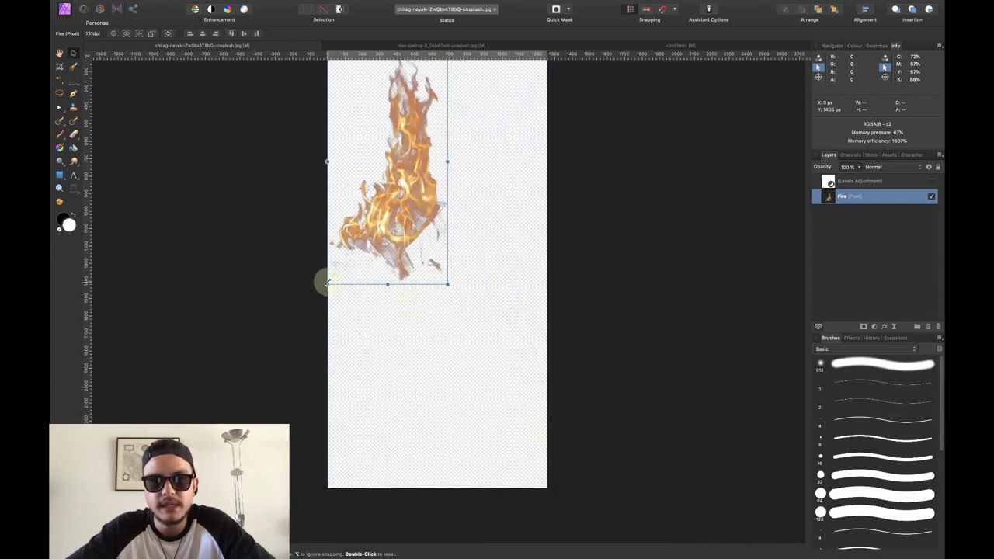
left_click_drag(321, 282, 455, 173)
key("super+z")
key("super+z")
key("super+z")
key("super+z")
key("super+z")
key("super+z")
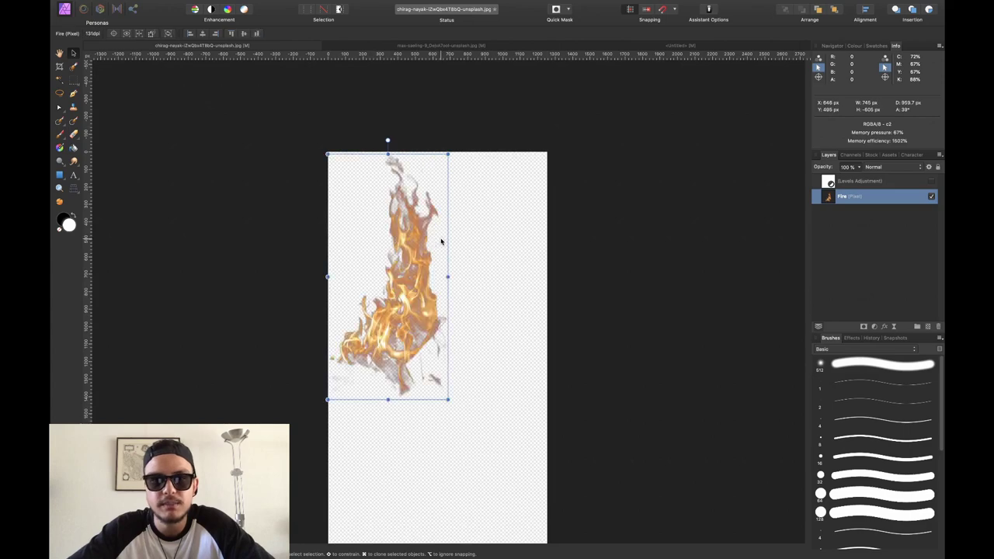
key("super+z")
key("super+z")
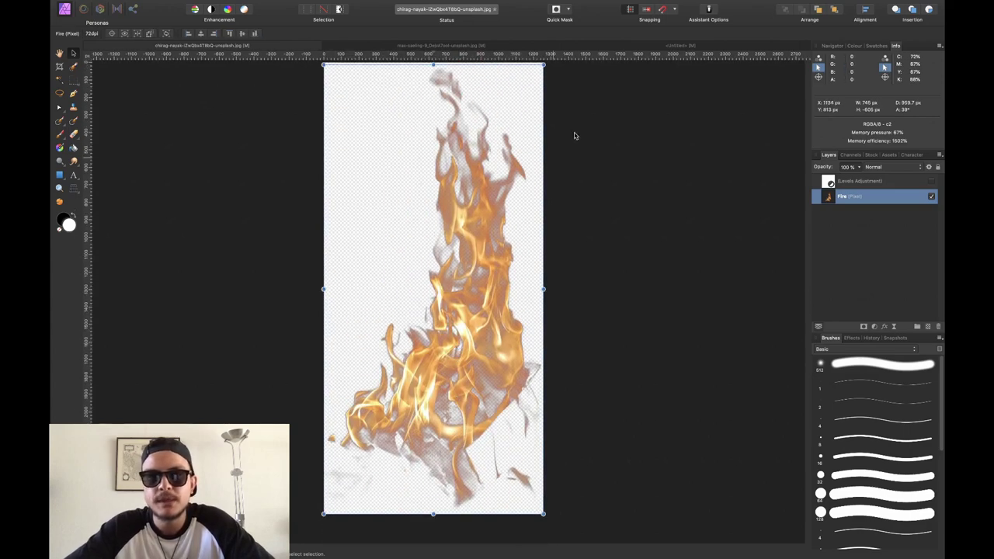
Step: Switch to the untitled mushroom document and rename its photo layer as mushroom
left_click(635, 45)
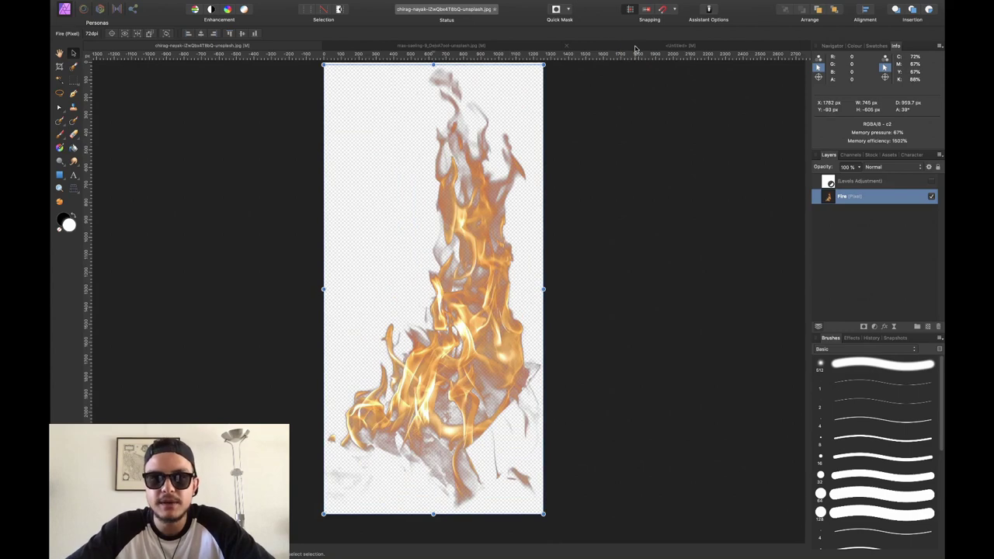
scroll(427, 429, "right", 5)
scroll(428, 429, "down", 3)
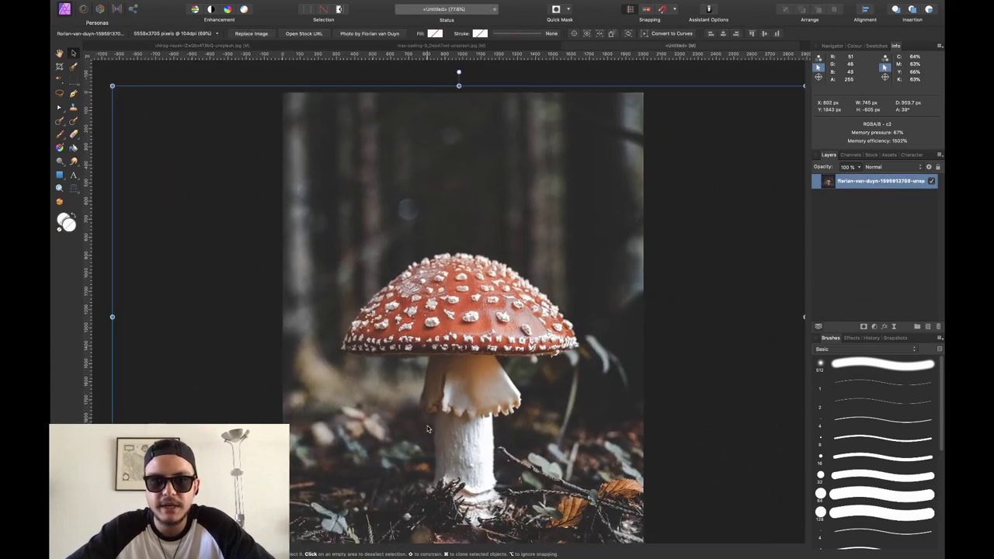
left_click(200, 45)
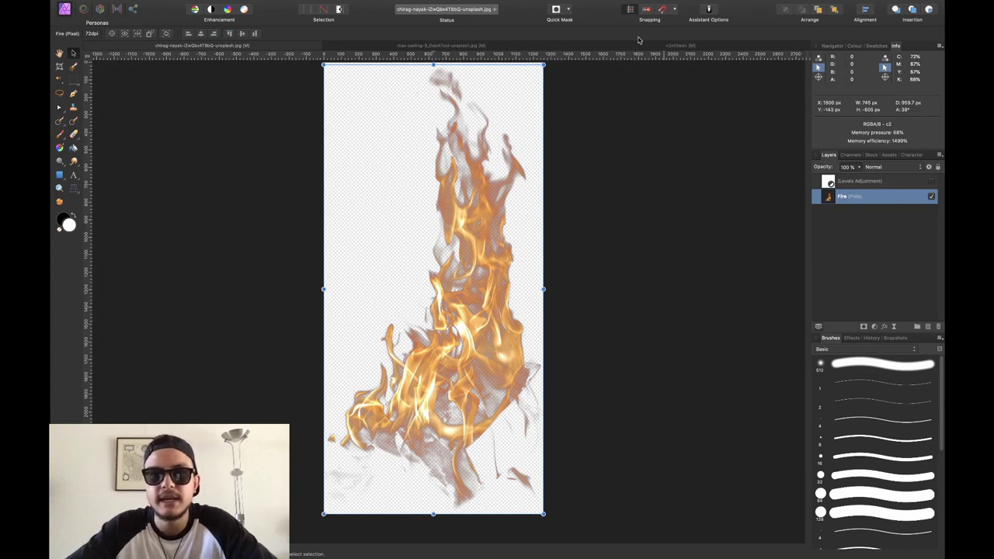
left_click(647, 45)
left_click(859, 181)
type("mush")
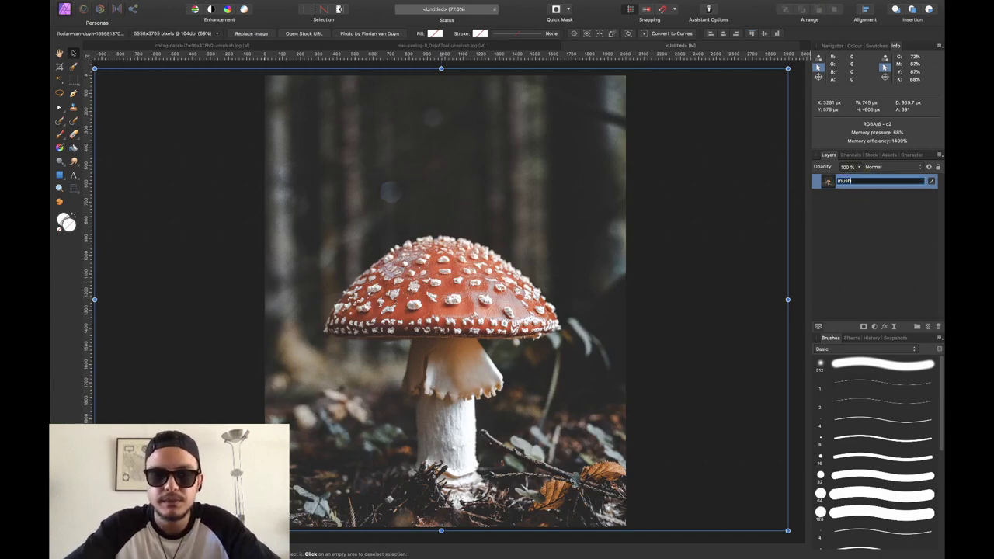
type("room")
key("Return")
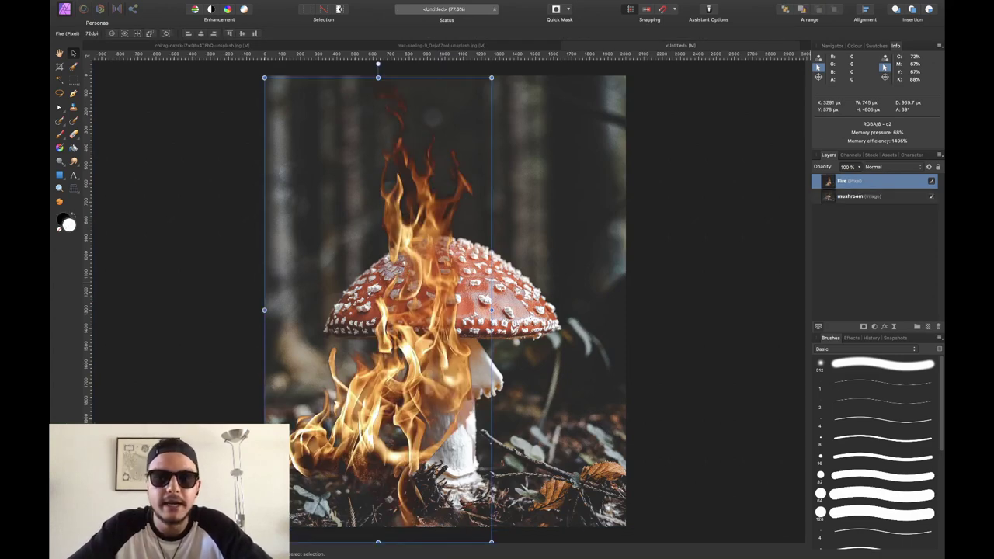
Step: Scale down the pasted Fire layer, position it on top of the mushroom cap, and deselect it
left_click_drag(491, 77, 435, 192)
left_click_drag(389, 327, 440, 195)
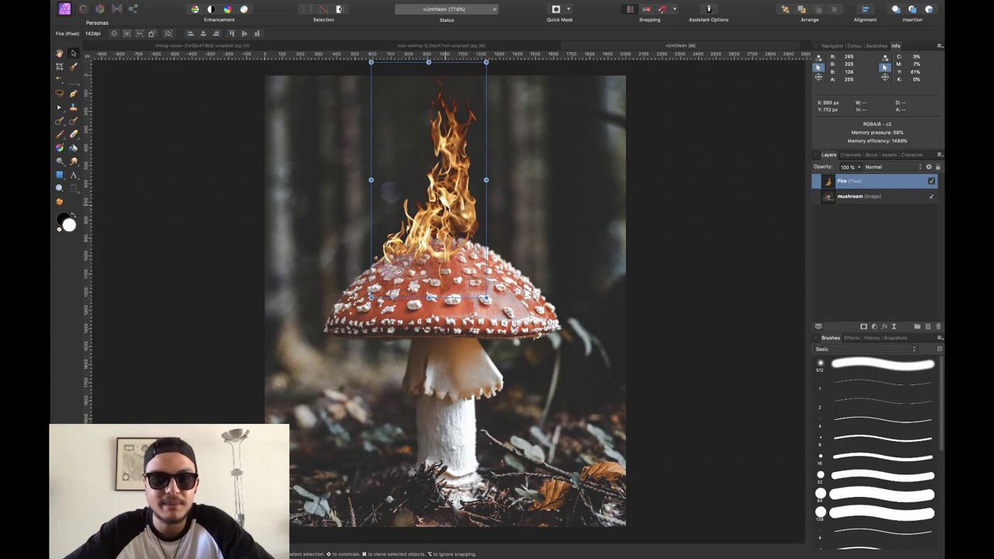
left_click_drag(444, 201, 444, 197)
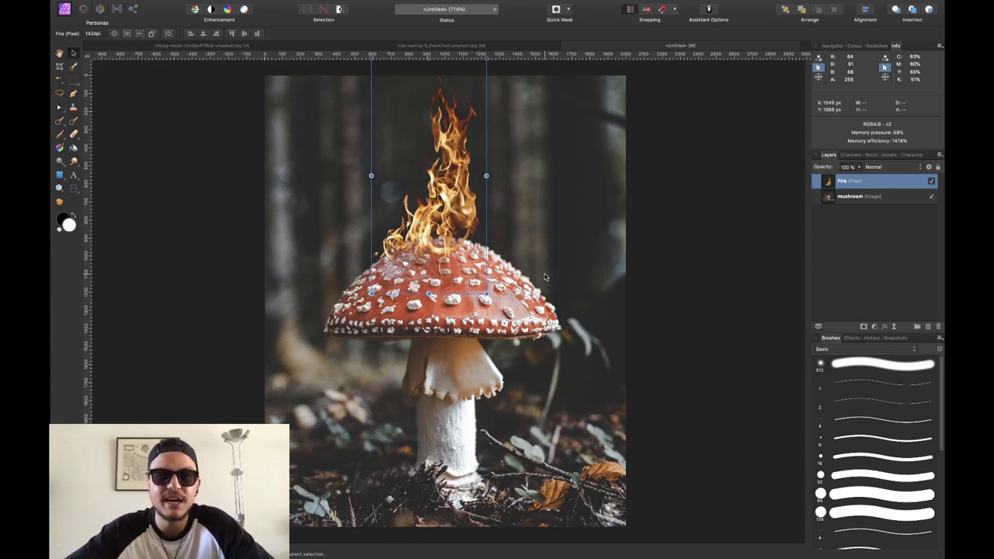
mouse_move(447, 210)
left_mouse_down()
mouse_move(409, 249)
mouse_move(449, 220)
mouse_move(434, 311)
mouse_move(470, 332)
mouse_move(425, 320)
mouse_move(447, 344)
mouse_move(481, 323)
mouse_move(448, 223)
left_mouse_up()
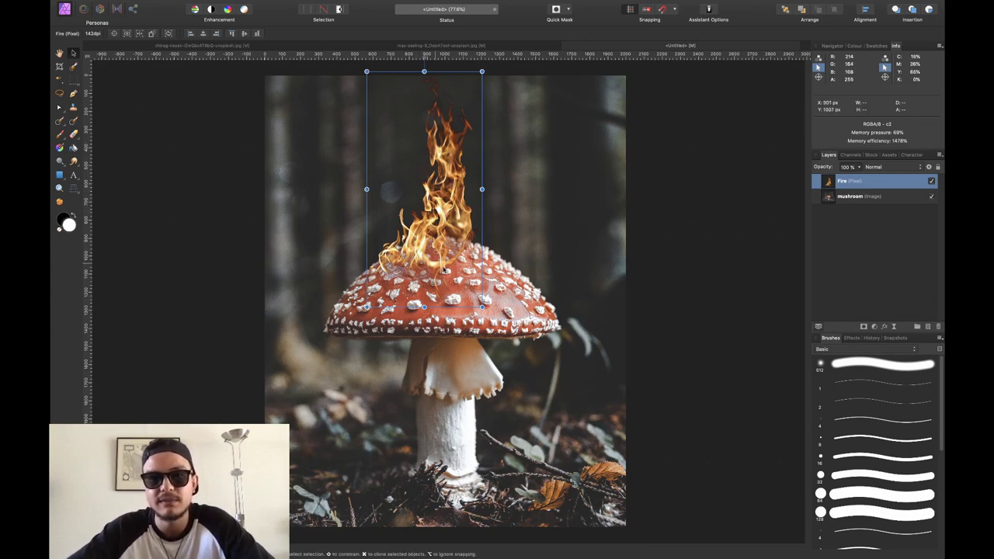
left_click(528, 270)
left_click(886, 256)
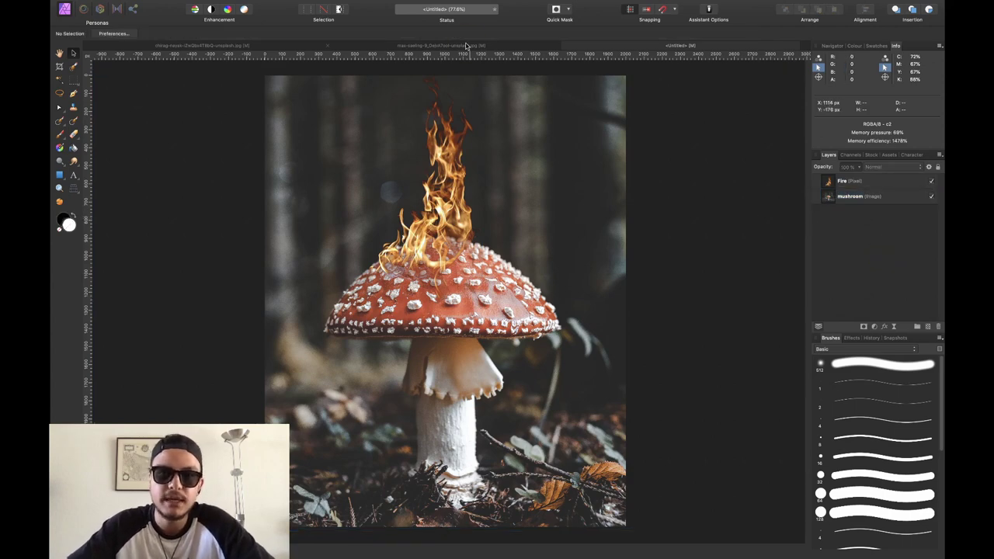
Step: Switch to the second fire photo document and rename its Background layer as fire
left_click(467, 46)
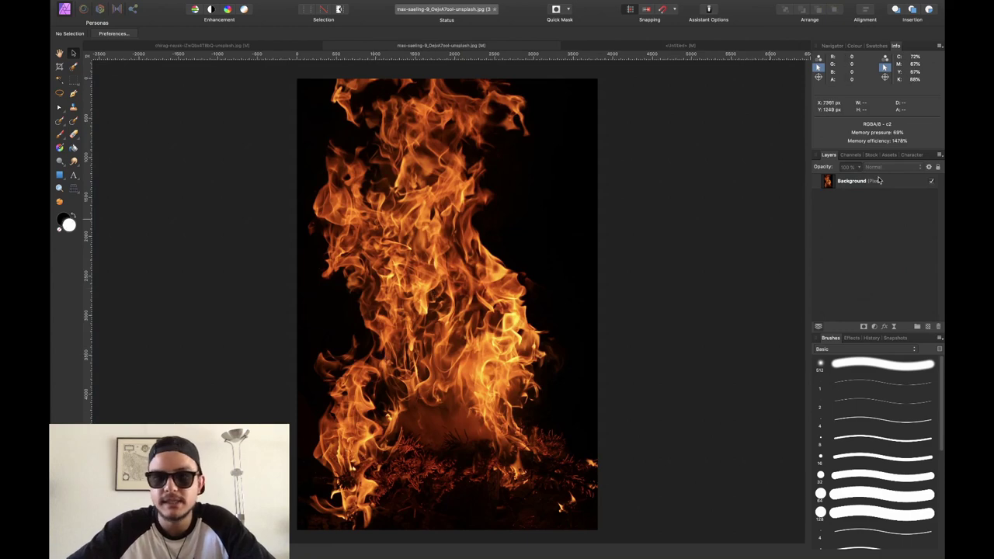
double_click(854, 181)
type("fire")
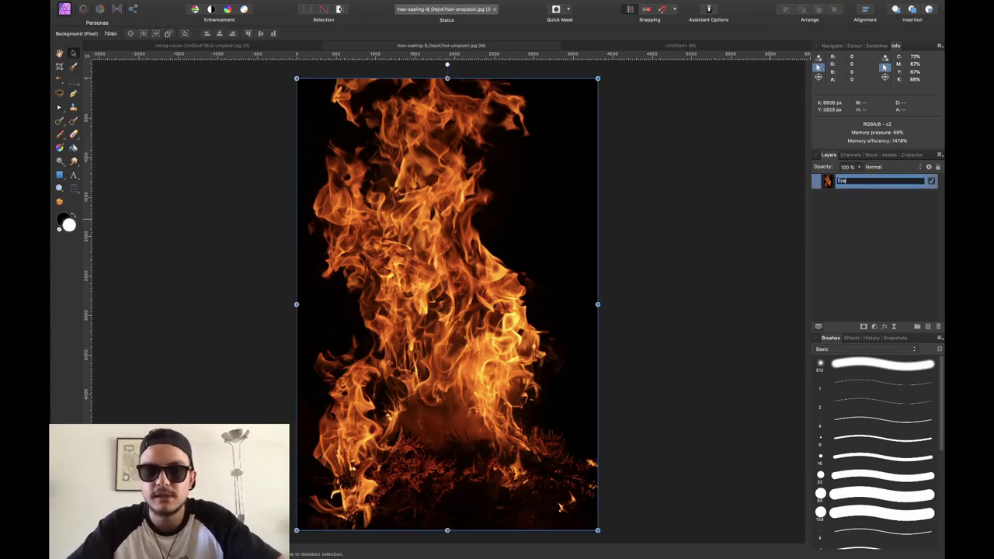
key("Return")
left_click(871, 233)
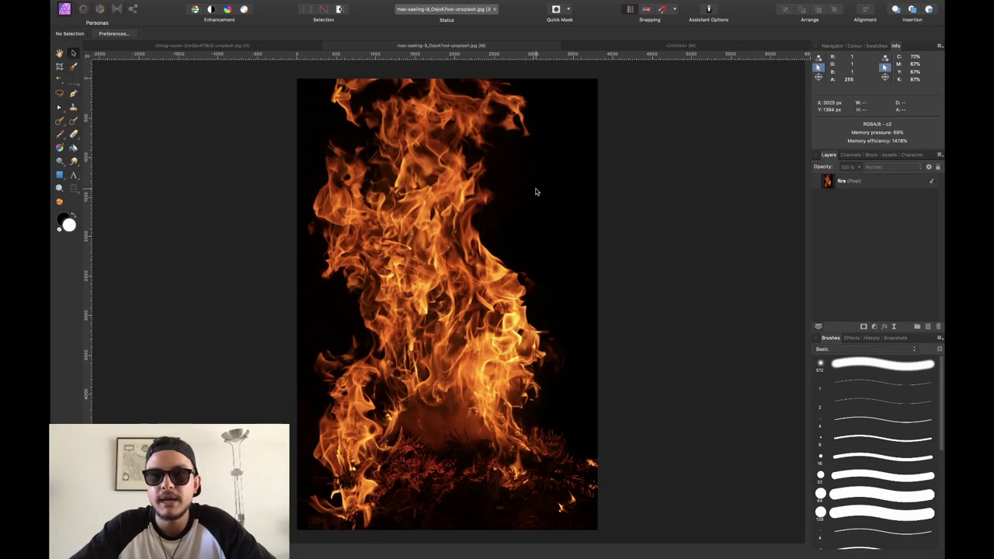
Step: Add a Levels adjustment above the fire layer with the Black Level set to 3%
left_click(732, 549)
left_click(872, 189)
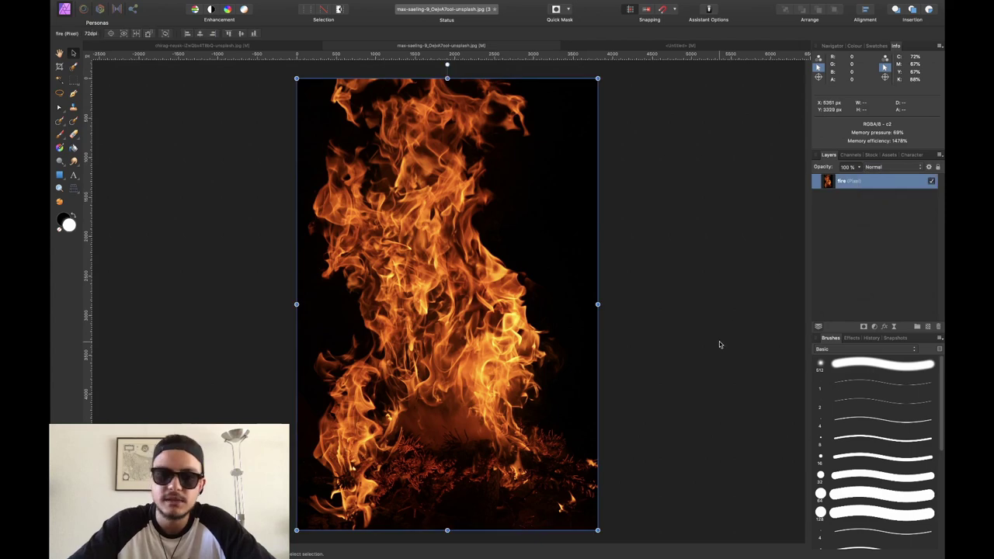
key("super+l")
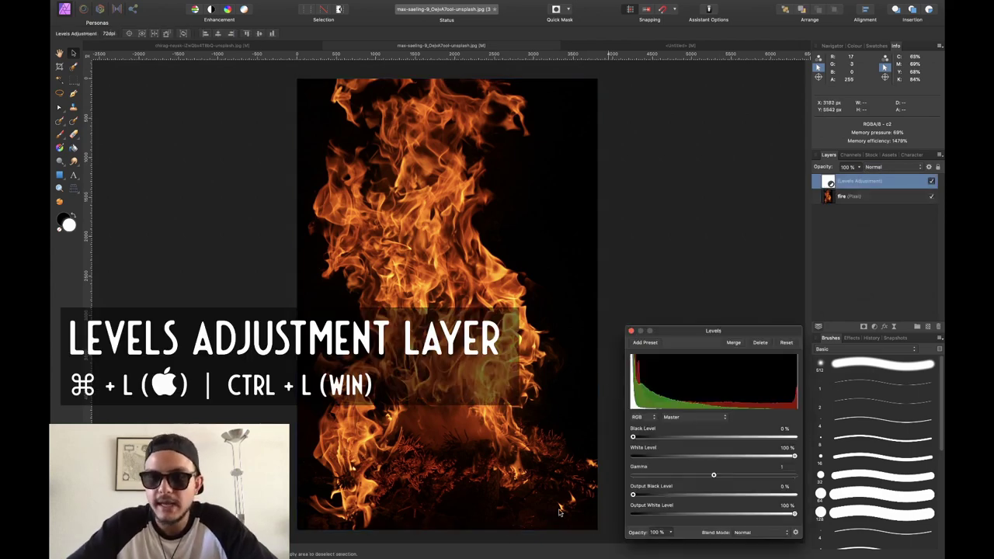
left_click_drag(634, 436, 639, 436)
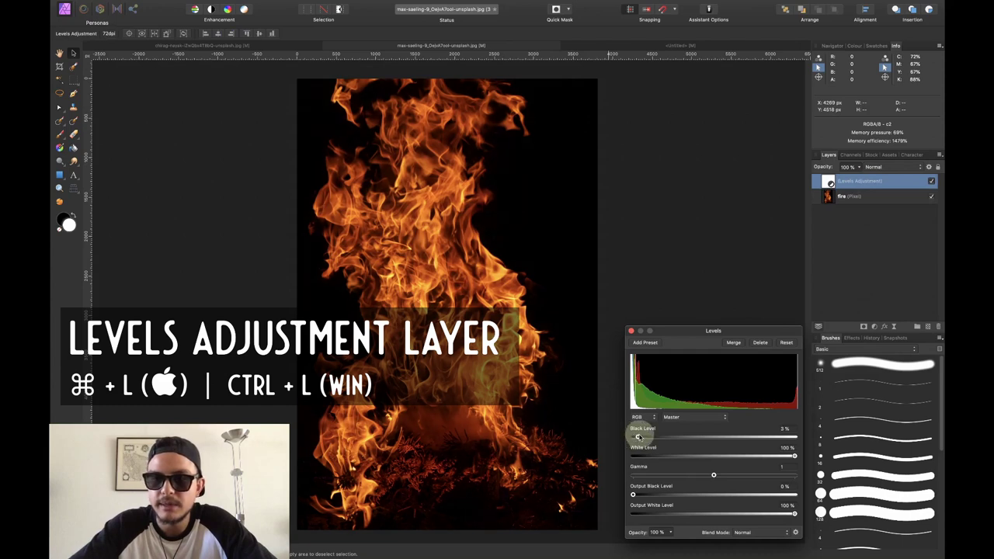
left_click(631, 332)
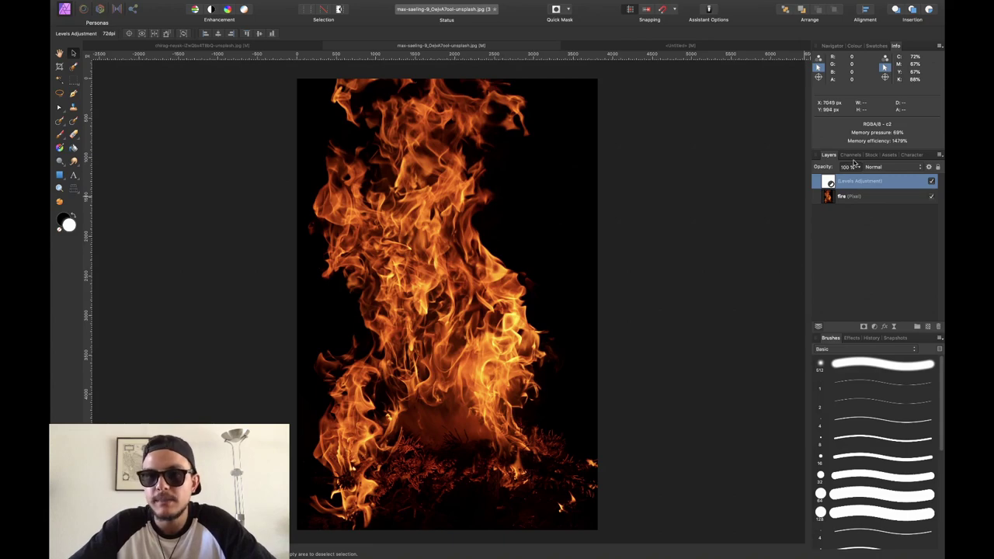
Step: With the fire layer selected, compare the colour channels, load Composite Red as a pixel selection, and reset the channels
left_click(872, 198)
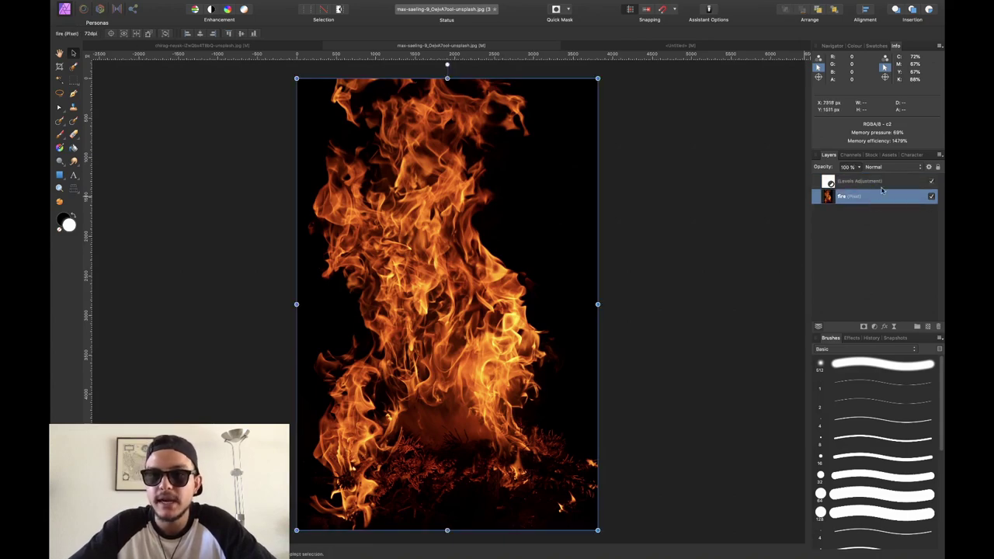
left_click(851, 154)
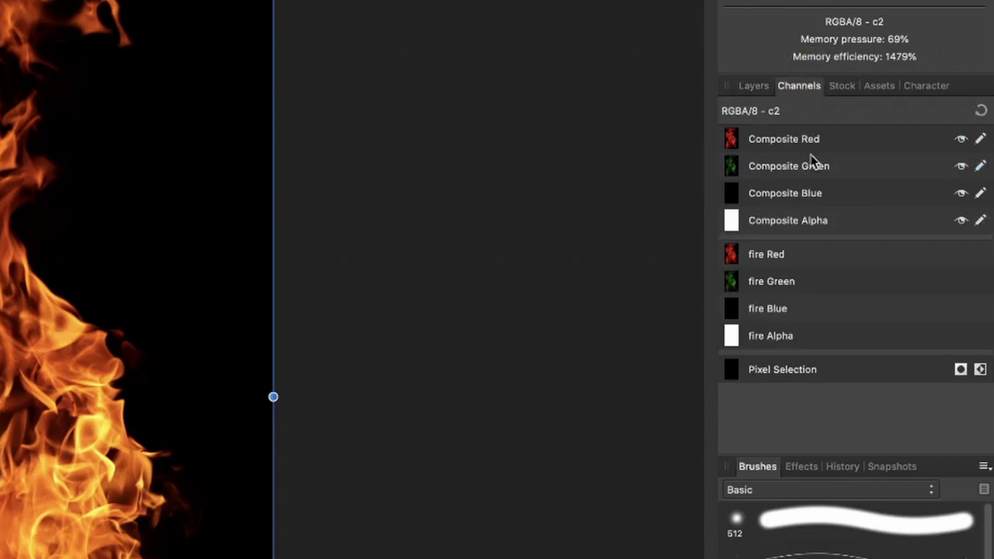
left_click(793, 141)
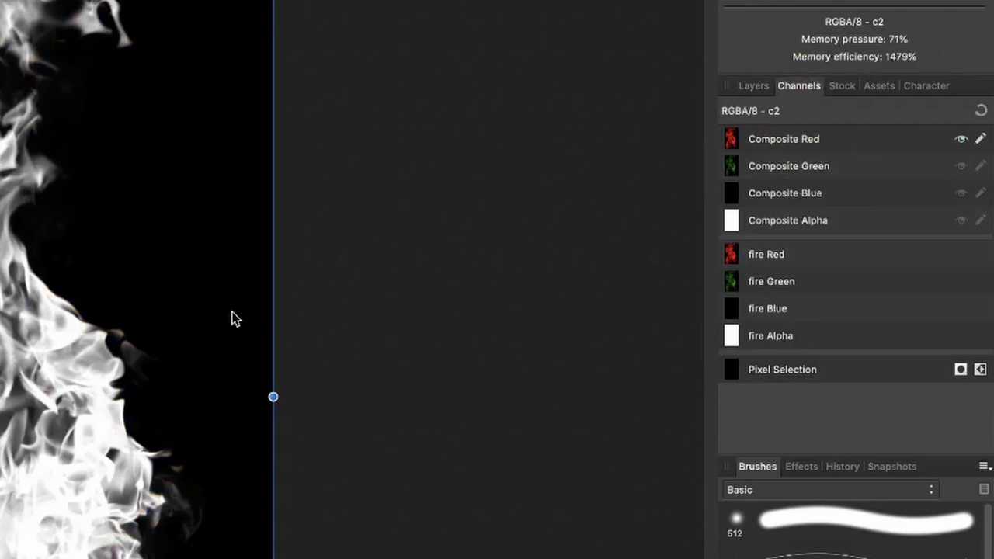
left_click(789, 165)
left_click(788, 194)
left_click(800, 137)
right_click(805, 144)
left_click(722, 219)
left_click(981, 113)
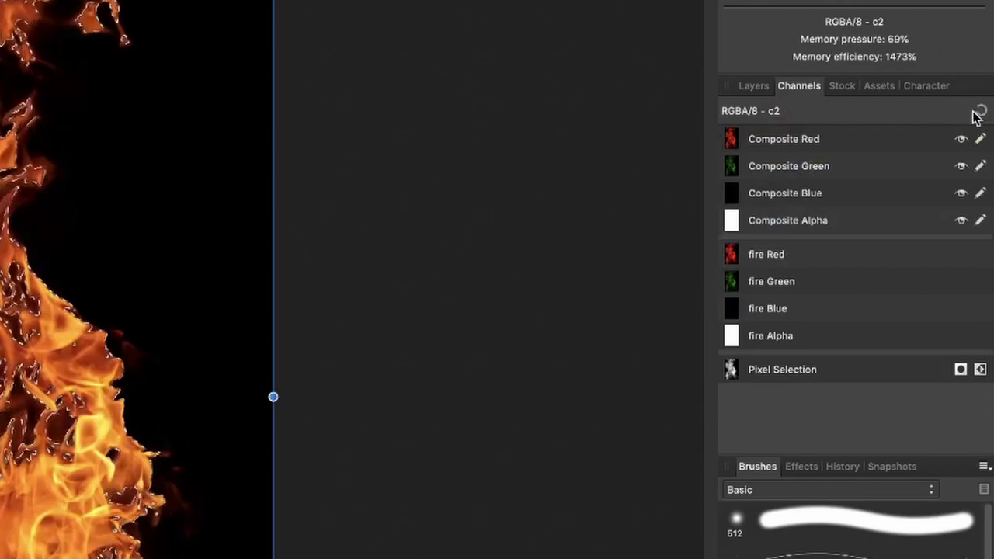
Step: Hide the Levels adjustment and mask the fire layer from the pixel selection, clearing the selection
left_click(755, 88)
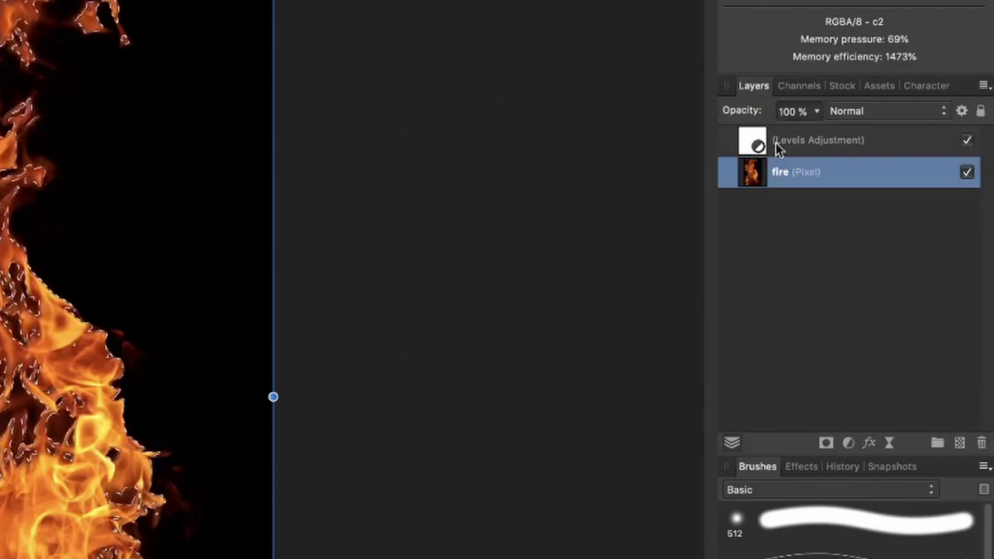
left_click(967, 141)
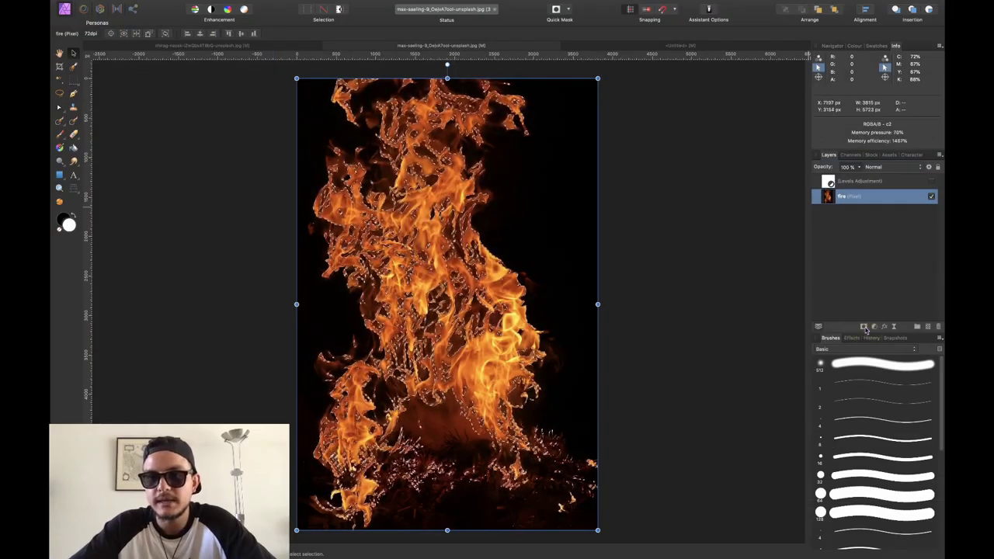
left_click(864, 327)
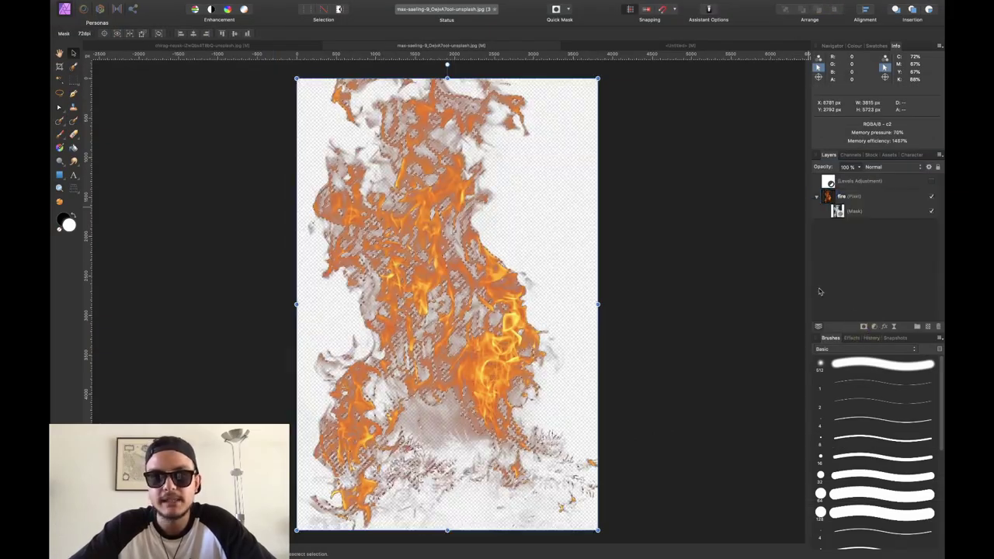
left_click(844, 210)
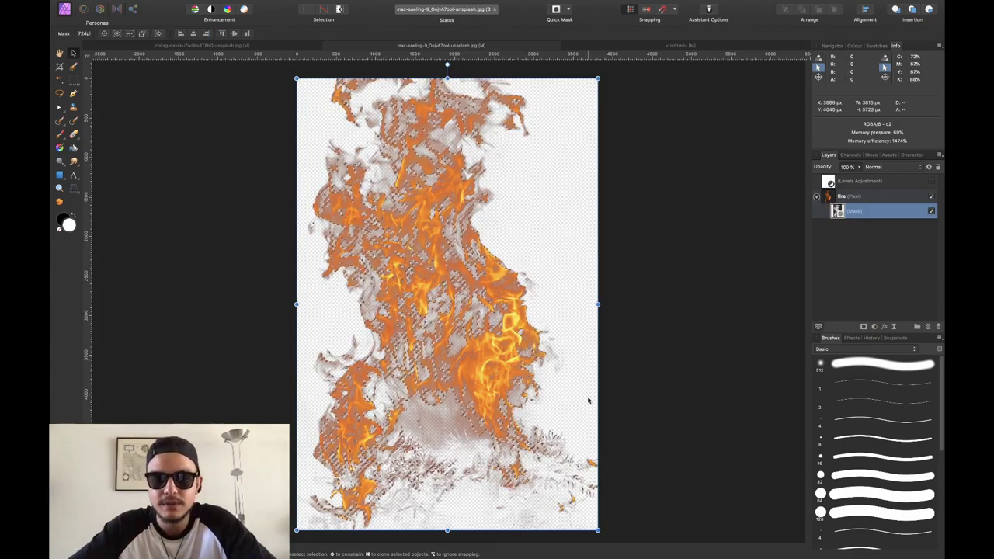
key("super+d")
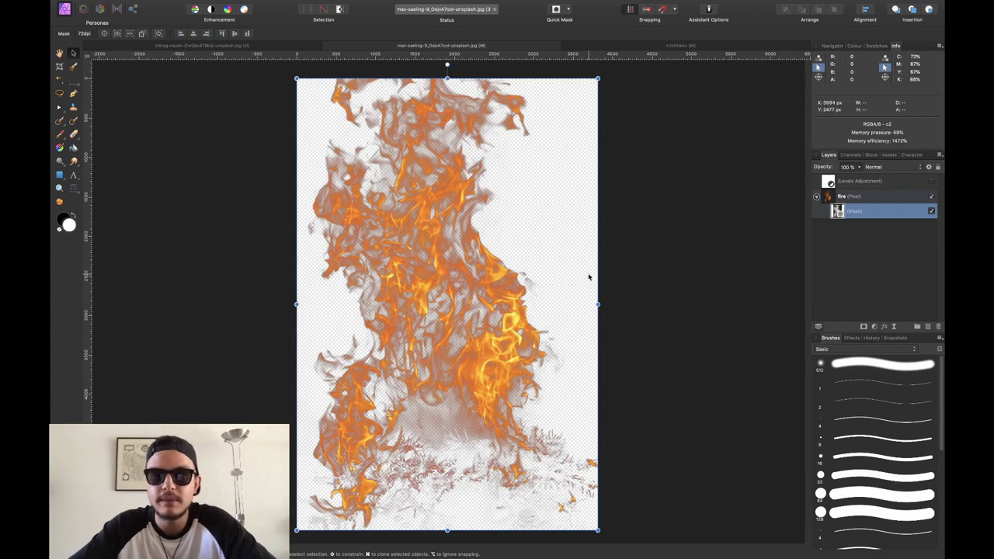
Step: Flatten the mask into the fire layer of the second photo with Rasterise & Trim
right_click(871, 197)
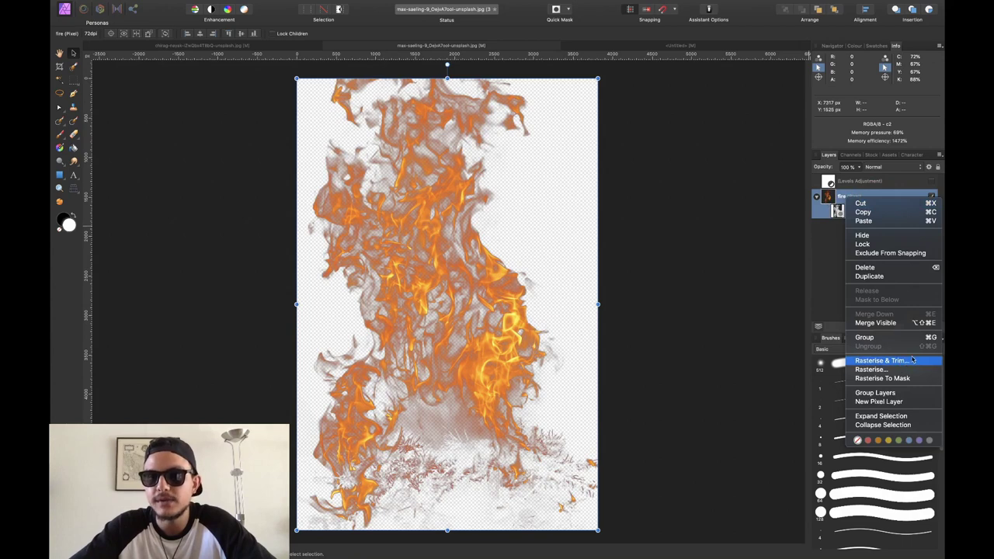
left_click(912, 361)
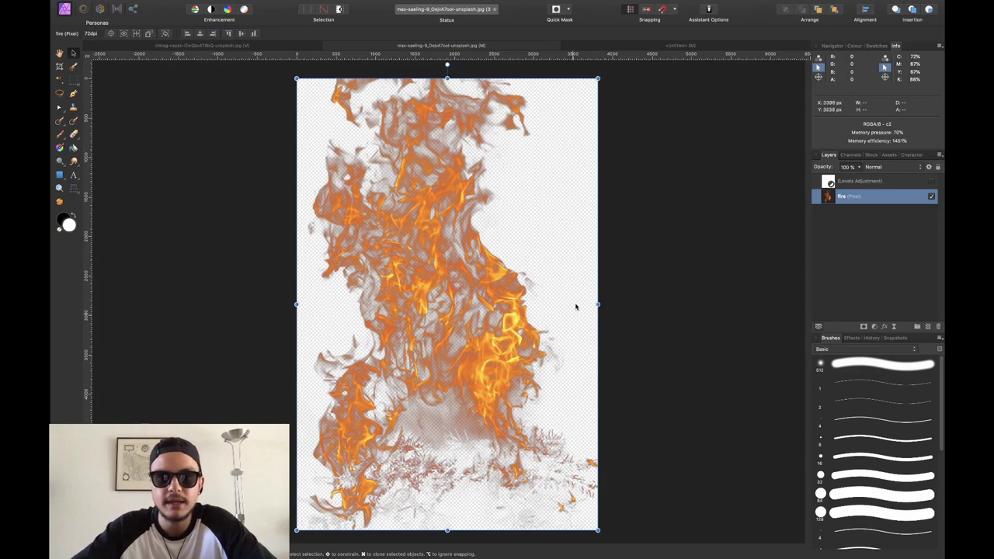
Step: Try scaling down the cut-out fire layer and moving it around the canvas, and undo both changes
left_click_drag(598, 78, 497, 272)
left_click_drag(370, 410, 448, 327)
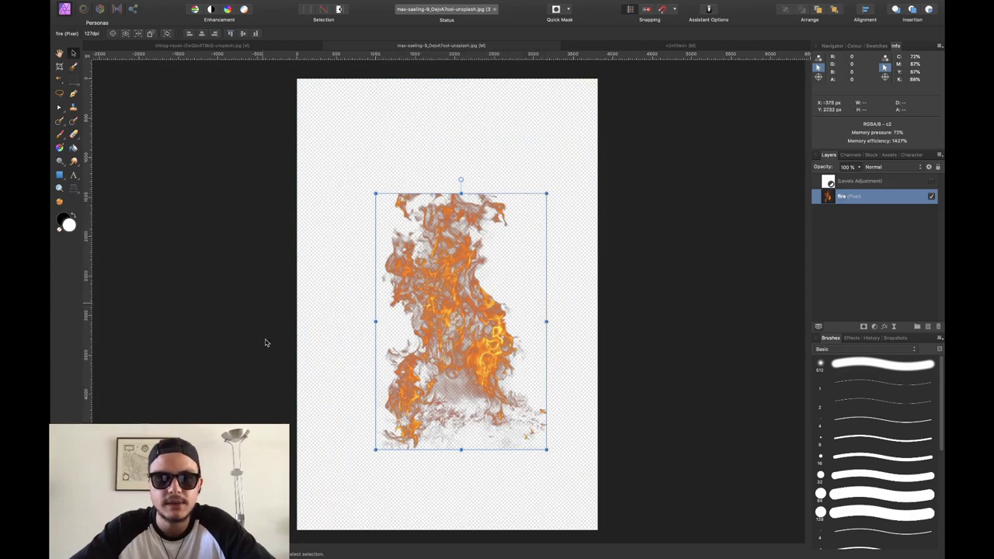
key("super+z")
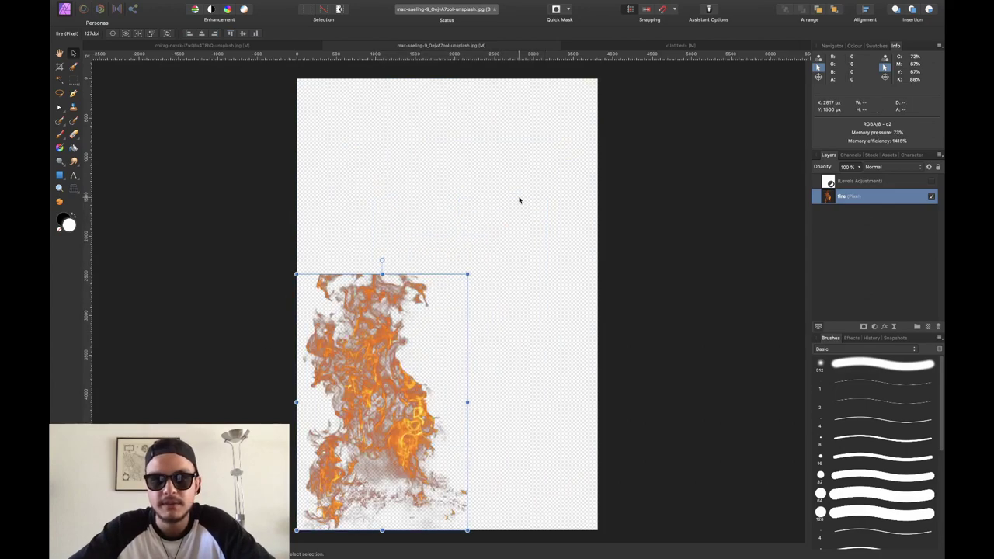
key("super+z")
key("super+z")
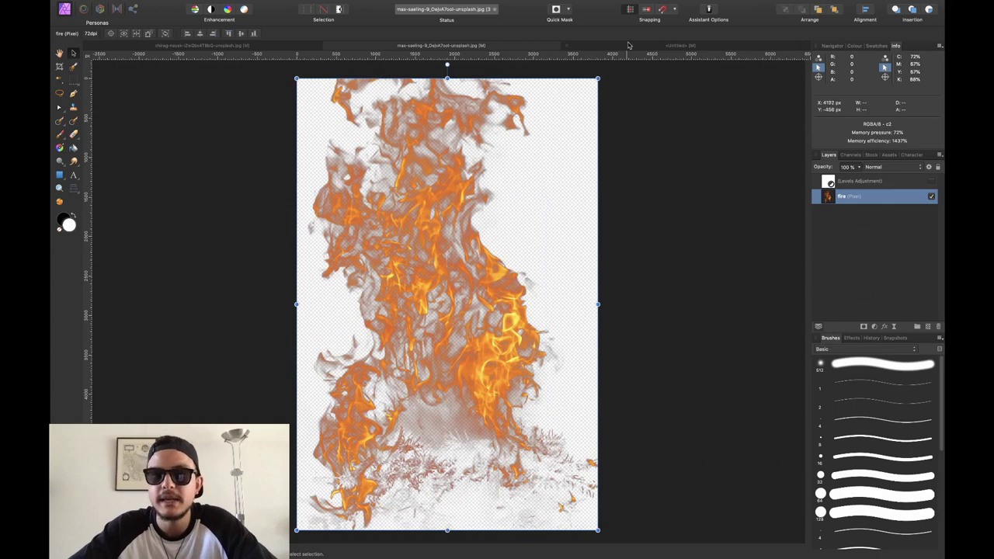
Step: Switch to the mushroom document, hide its existing Fire layer and paste the second cut-out fire layer
key("ctrl+Tab")
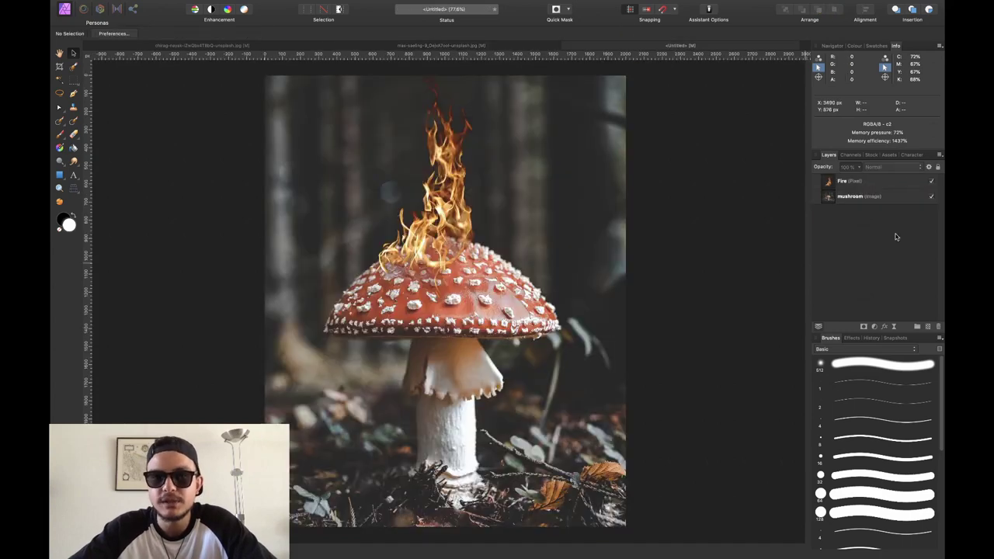
left_click(932, 181)
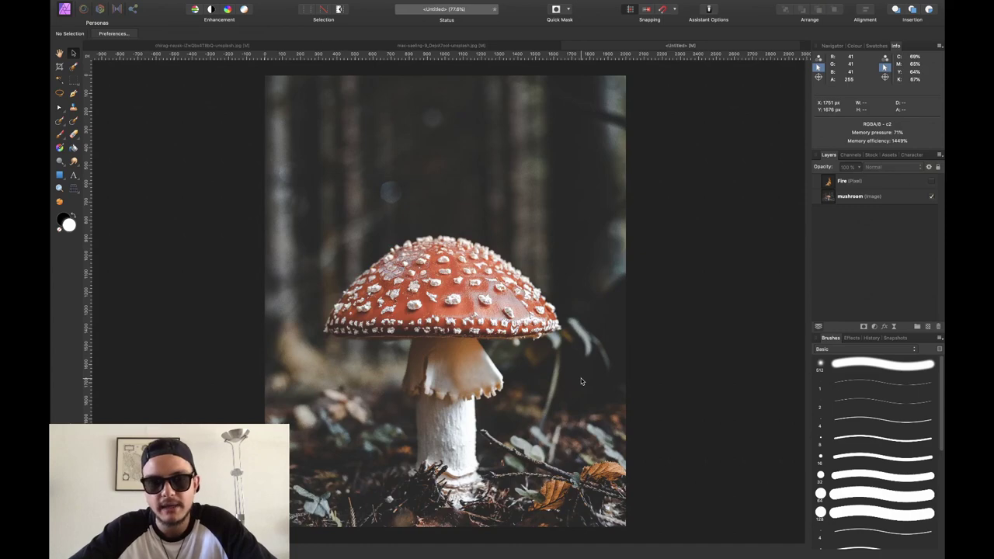
key("ctrl+v")
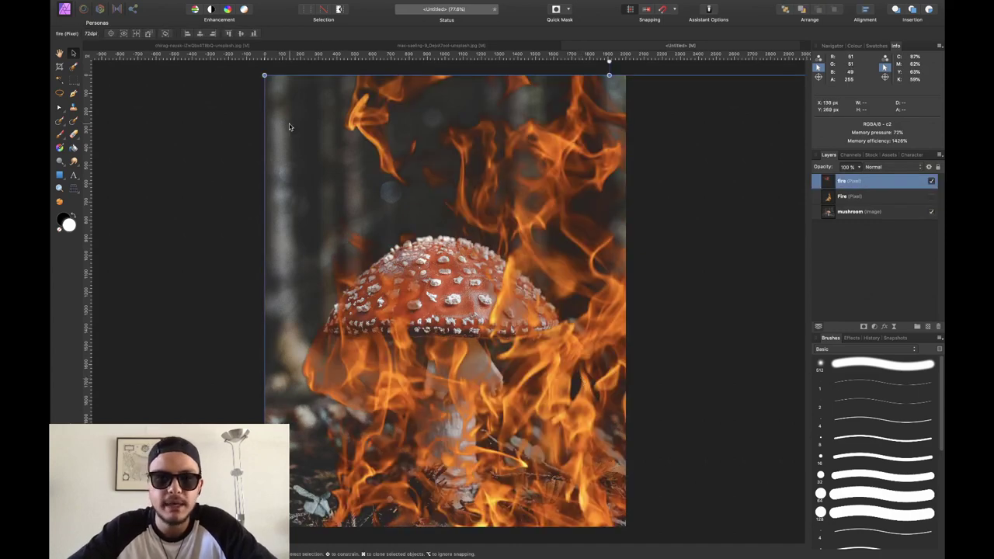
Step: Scale down the pasted fire layer and position it so the flames rise from the top of the mushroom cap, clearing the selection
left_click_drag(265, 76, 546, 424)
left_click_drag(547, 461, 422, 73)
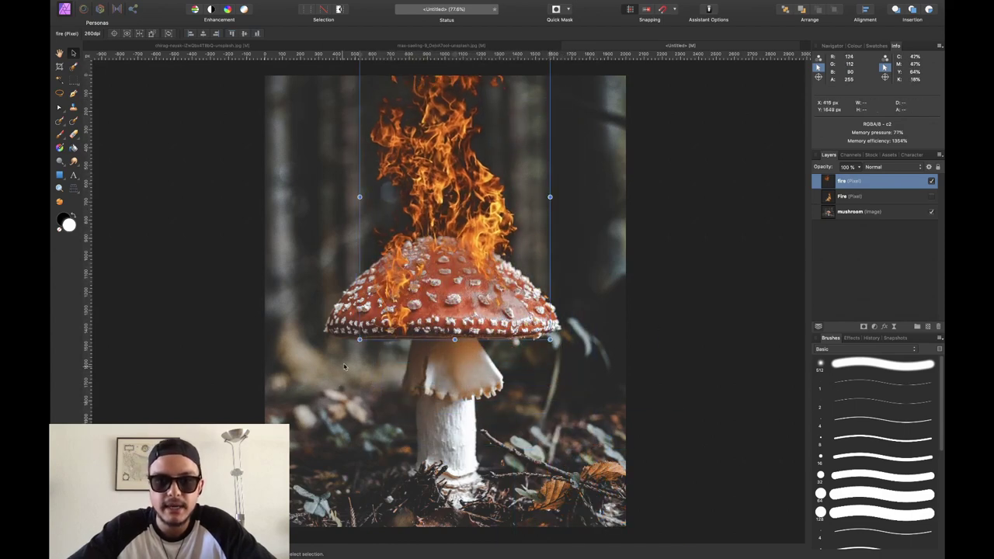
left_click_drag(359, 339, 377, 315)
left_click_drag(424, 249, 422, 245)
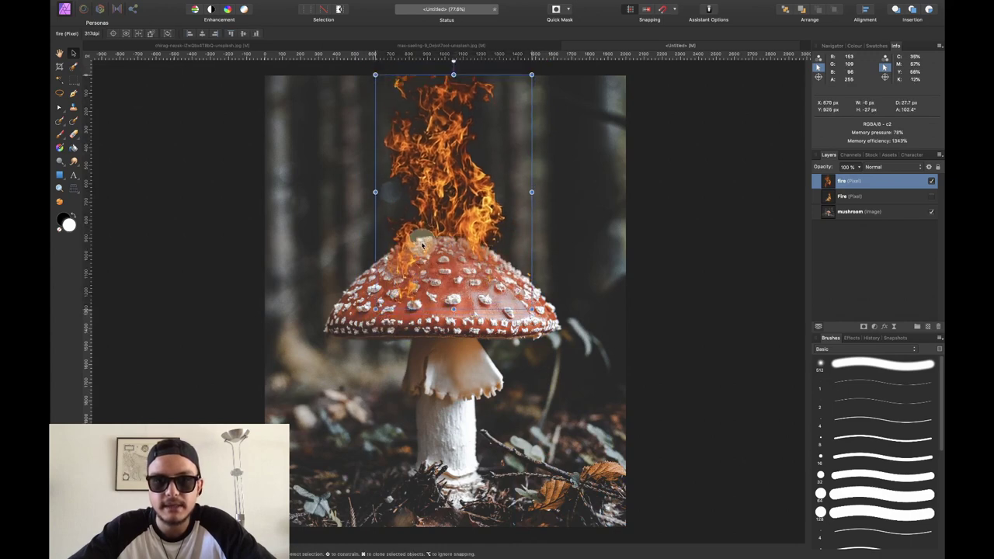
left_click(870, 248)
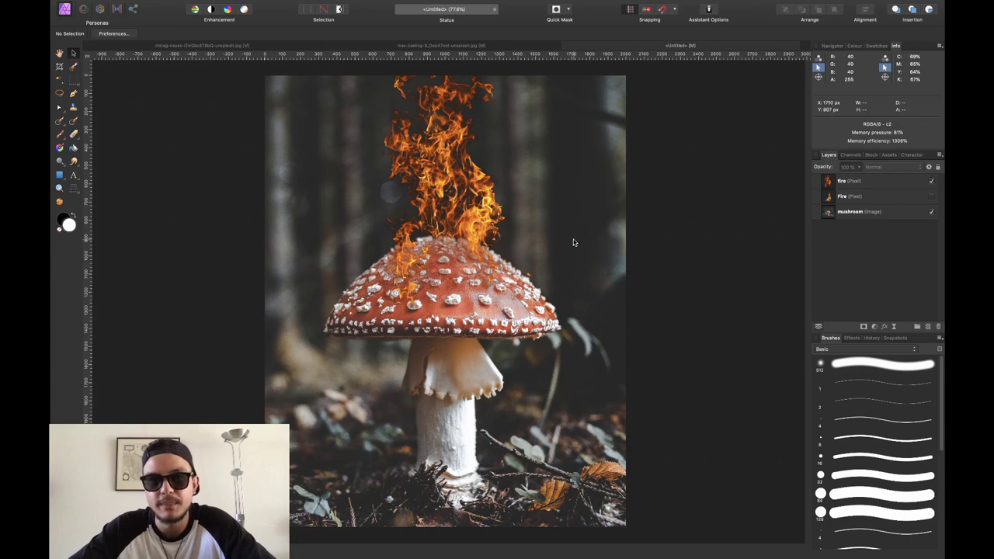
Step: Add an HSL adjustment and nest it inside the pasted fire layer so only those flames are affected
left_click(884, 188)
left_click(932, 197)
left_click(932, 198)
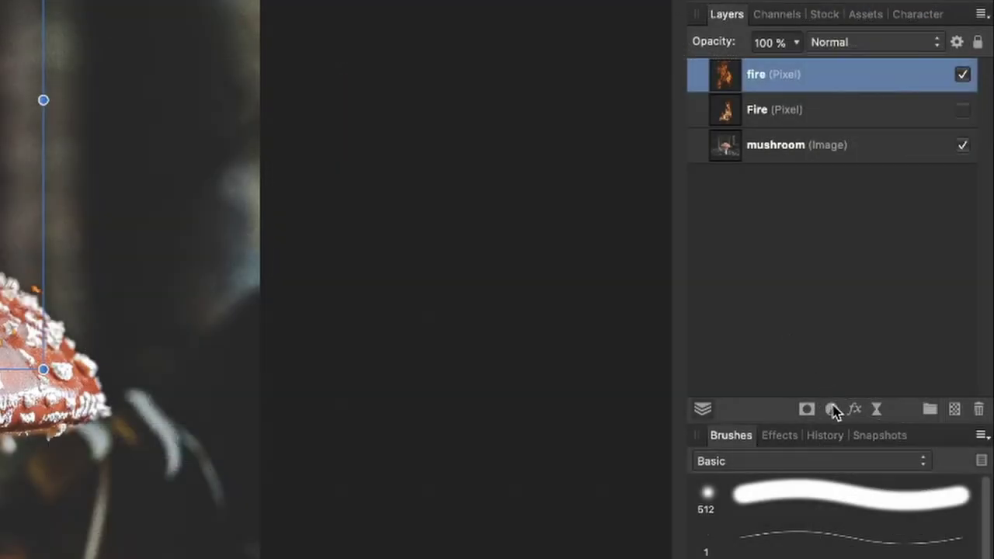
left_click(832, 409)
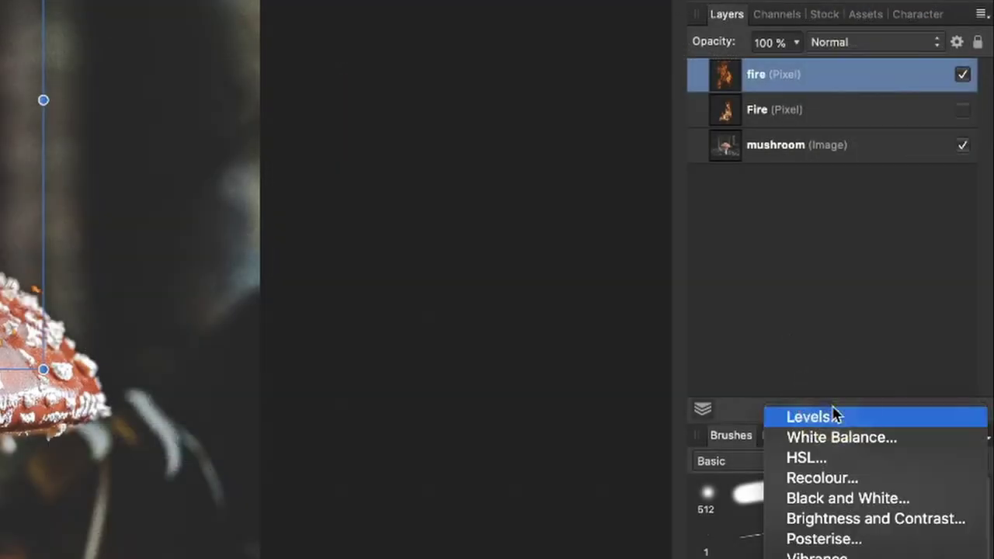
left_click(808, 458)
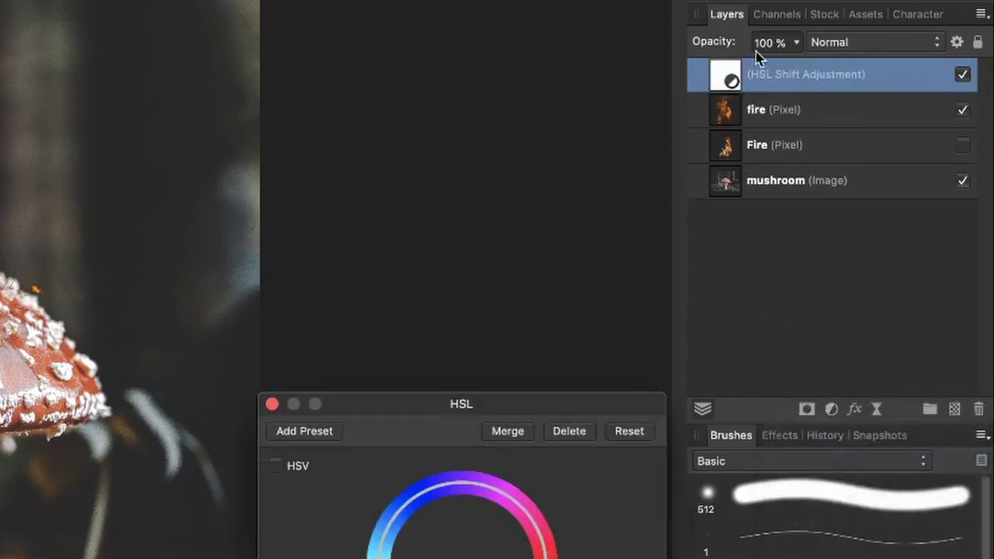
left_click_drag(774, 74, 770, 113)
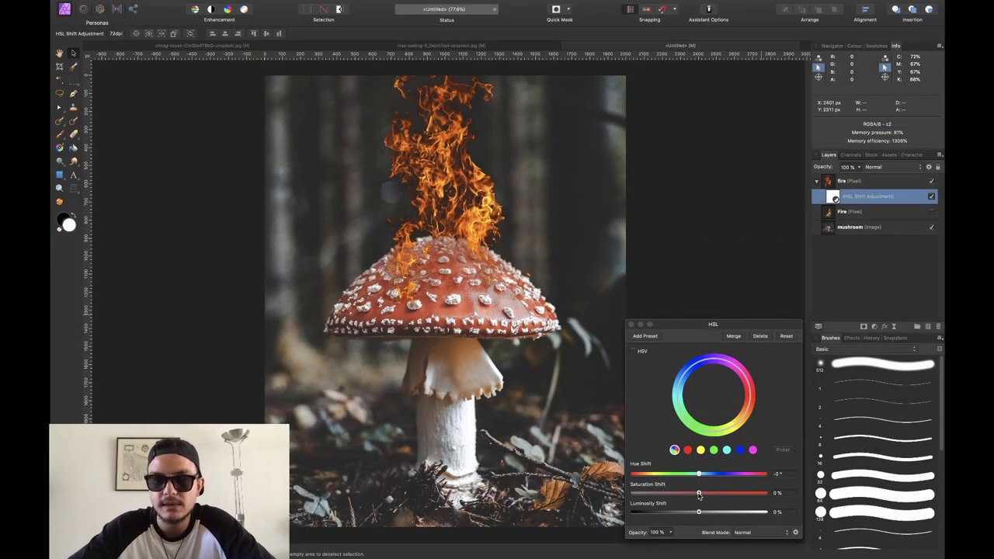
Step: Set the fire's HSL adjustment to Saturation Shift -24 %, Luminosity Shift 12 % and Hue Shift -2.1°
mouse_move(699, 495)
left_mouse_down()
mouse_move(681, 494)
mouse_move(706, 512)
left_mouse_up()
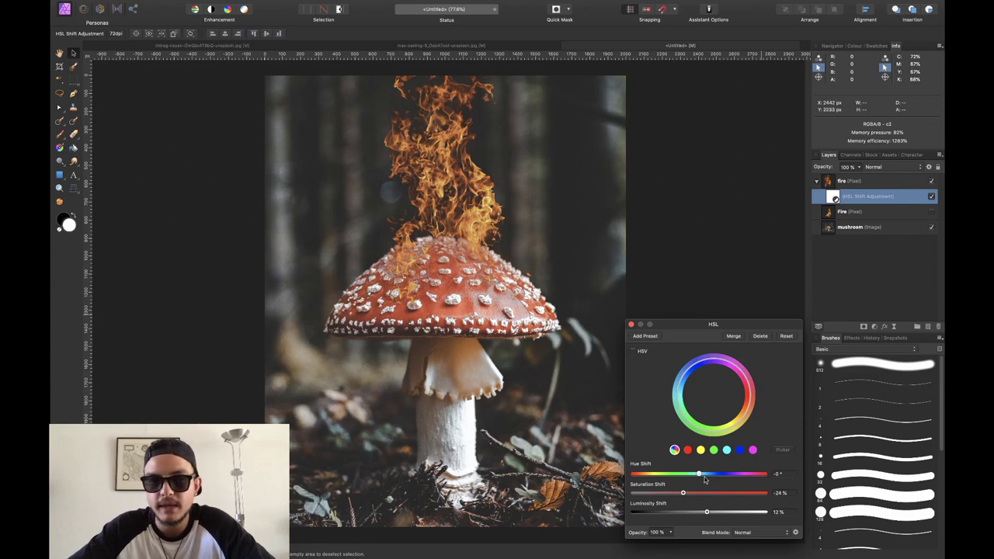
mouse_move(698, 475)
left_mouse_down()
mouse_move(708, 475)
mouse_move(698, 475)
left_mouse_up()
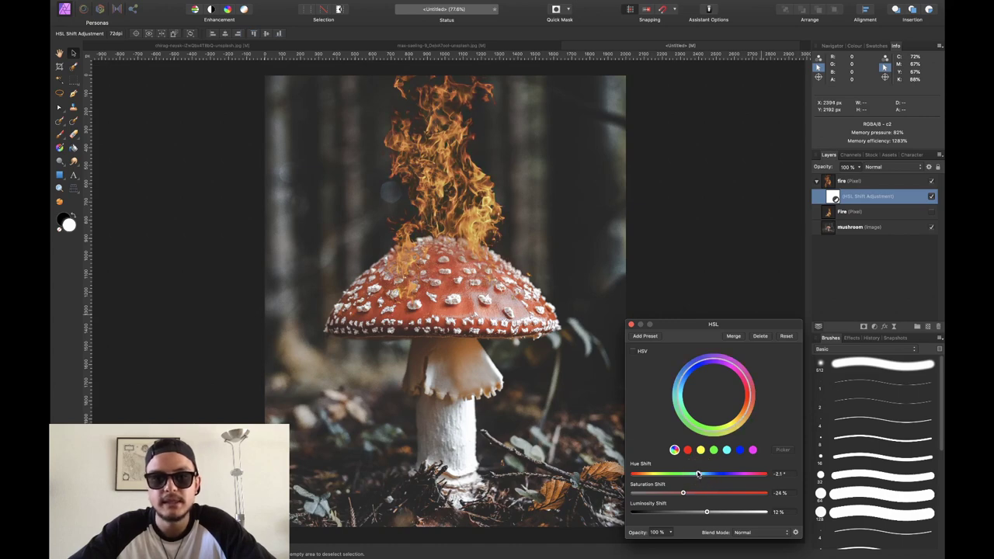
left_click(630, 326)
Step: Compare the two fires on the mushroom by toggling their layers, leaving only the HSL-adjusted fire visible
left_click(931, 182)
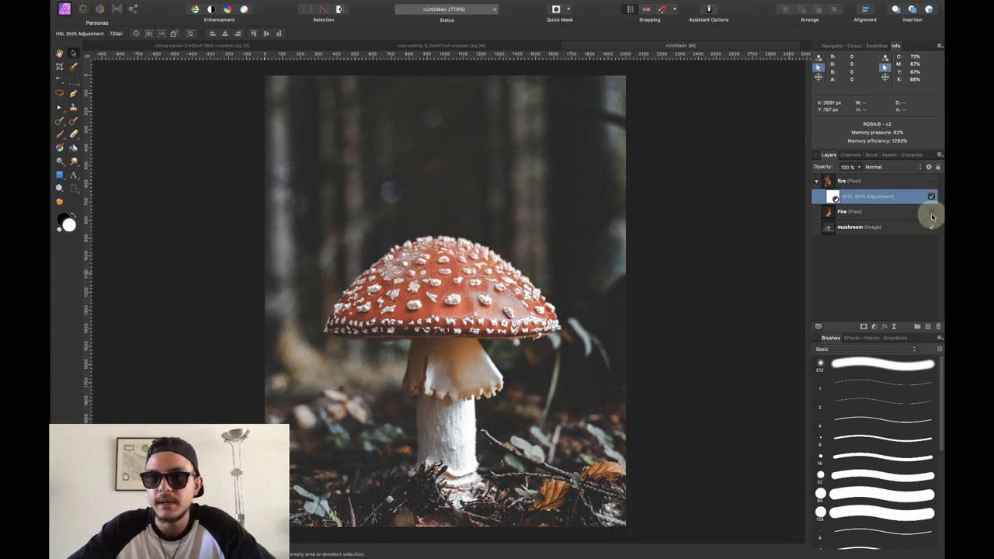
left_click(932, 213)
left_click(931, 181)
left_click(932, 211)
left_click(884, 248)
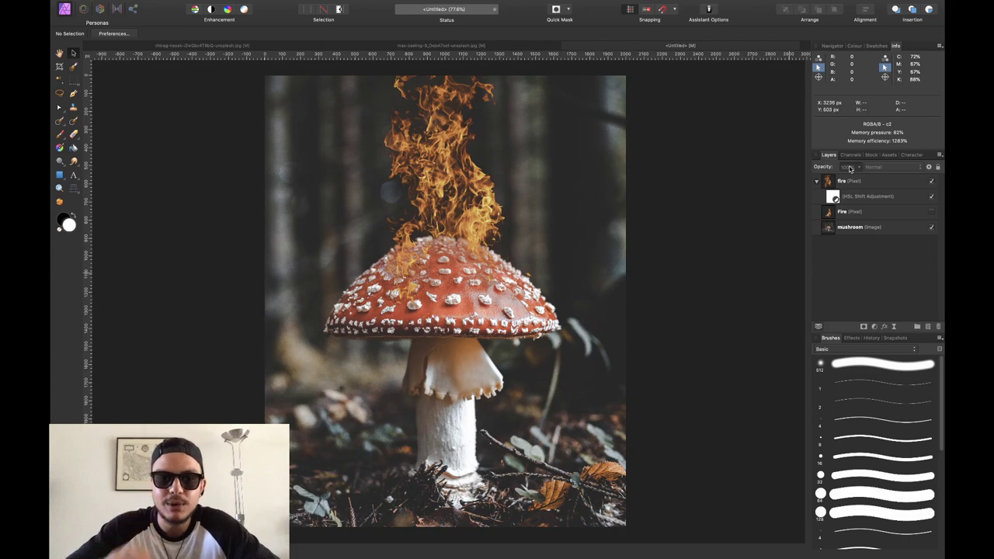
Step: Switch to the first fire document, check the Studio panel list and view the stored assets in the Random category
left_click(203, 46)
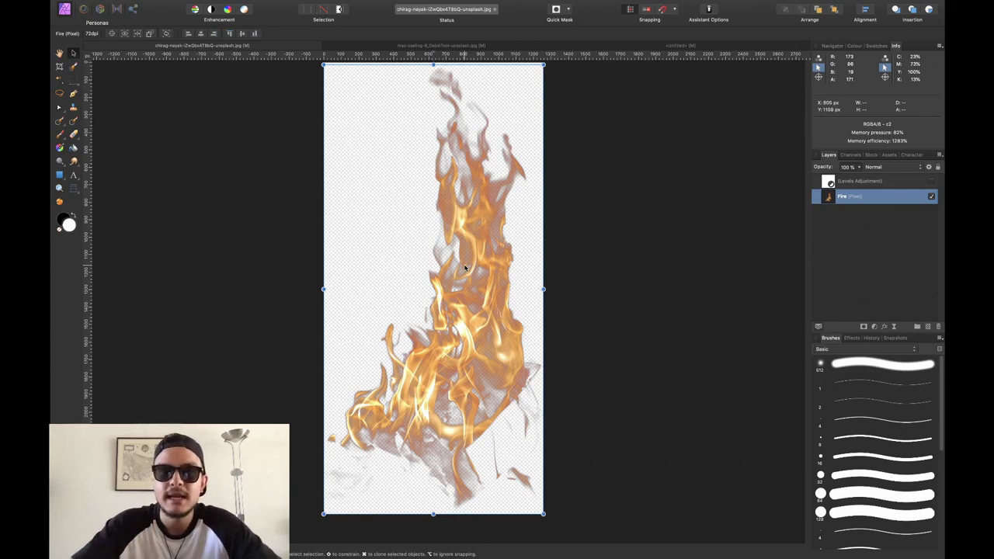
mouse_move(343, 3)
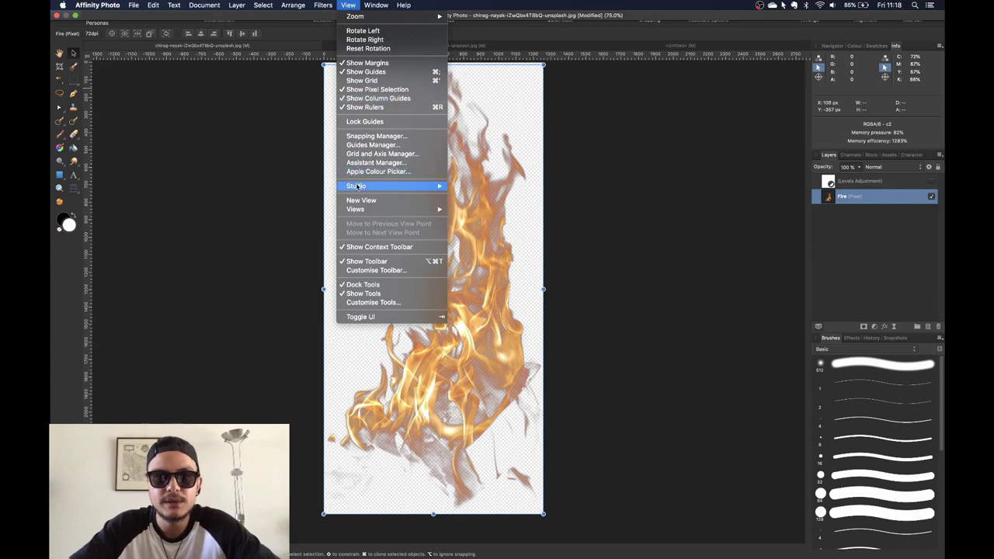
mouse_move(358, 186)
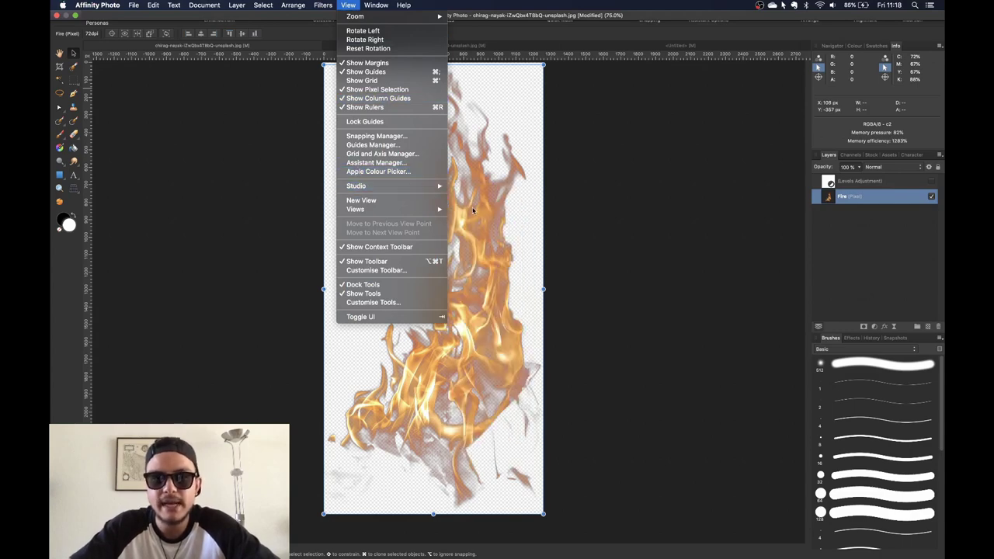
left_click(644, 211)
left_click(888, 154)
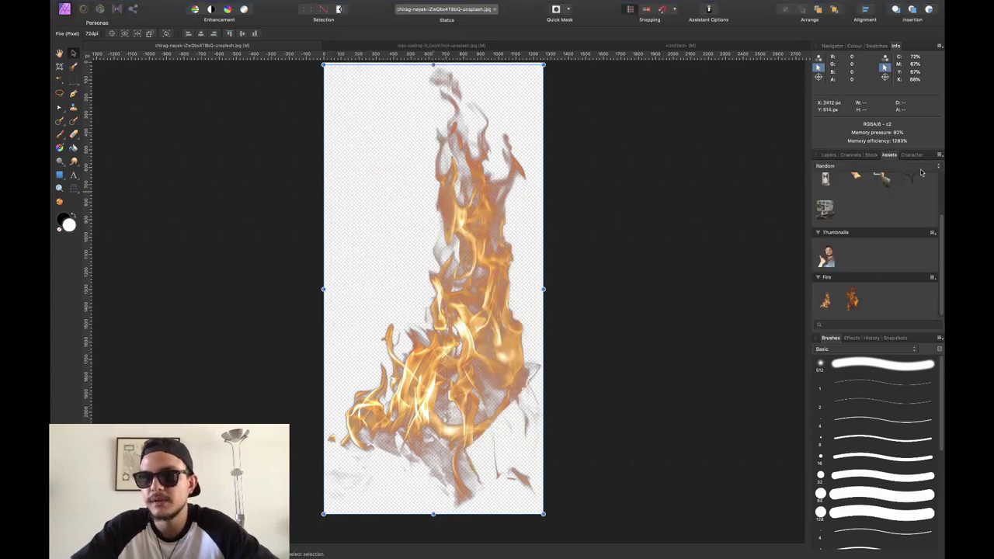
left_click(832, 155)
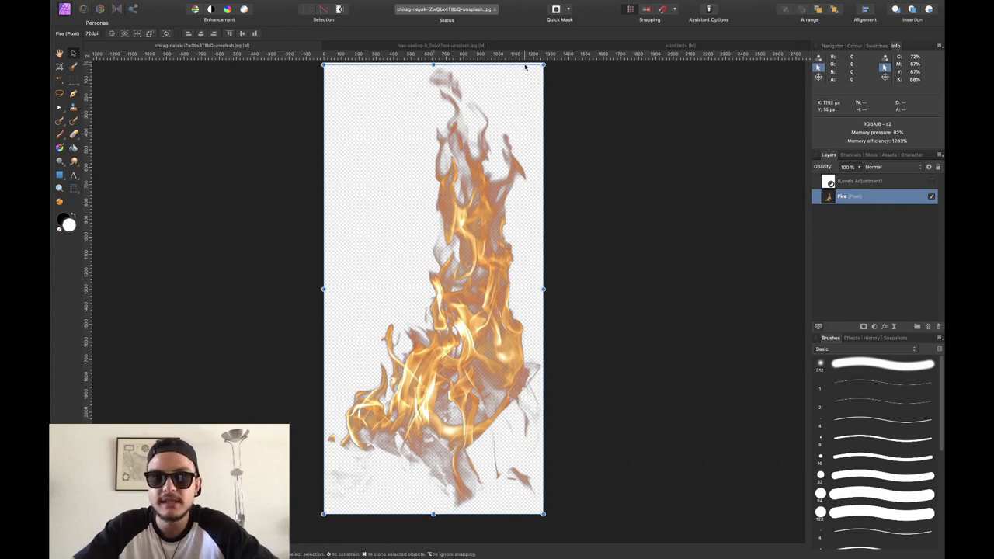
Step: Try scaling down the fire layer and undo it, and store the layer in the Fire subcategory of the Random assets
left_click_drag(543, 64, 489, 178)
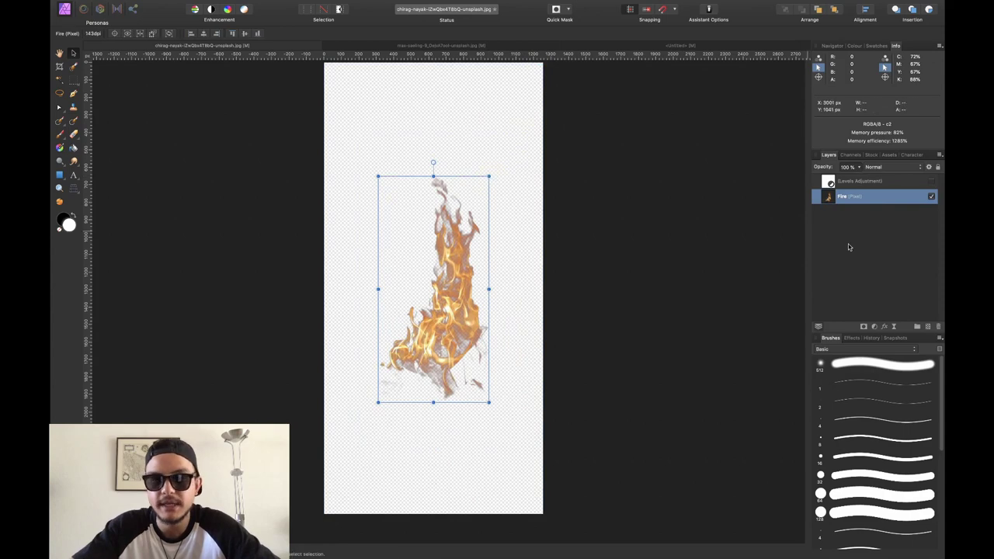
key("super+z")
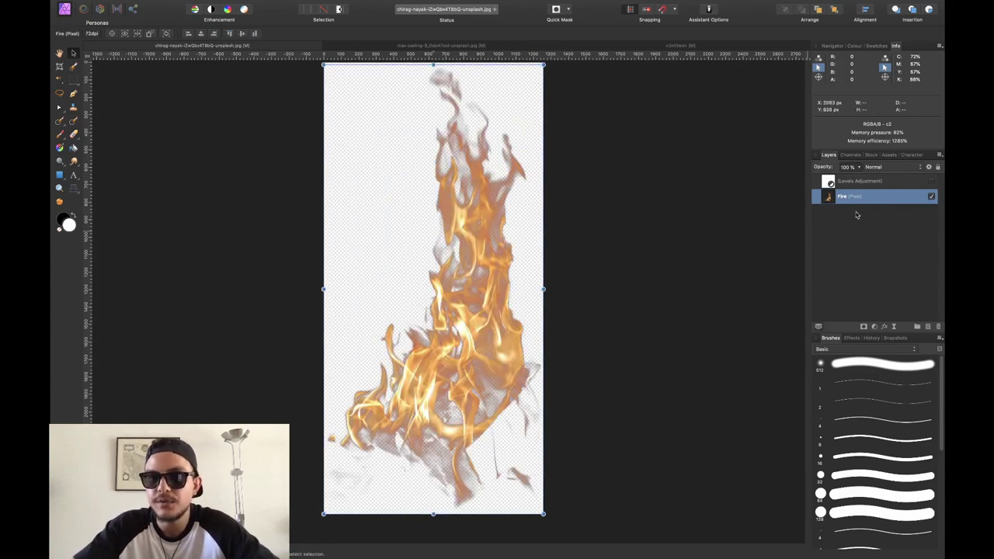
left_click(890, 156)
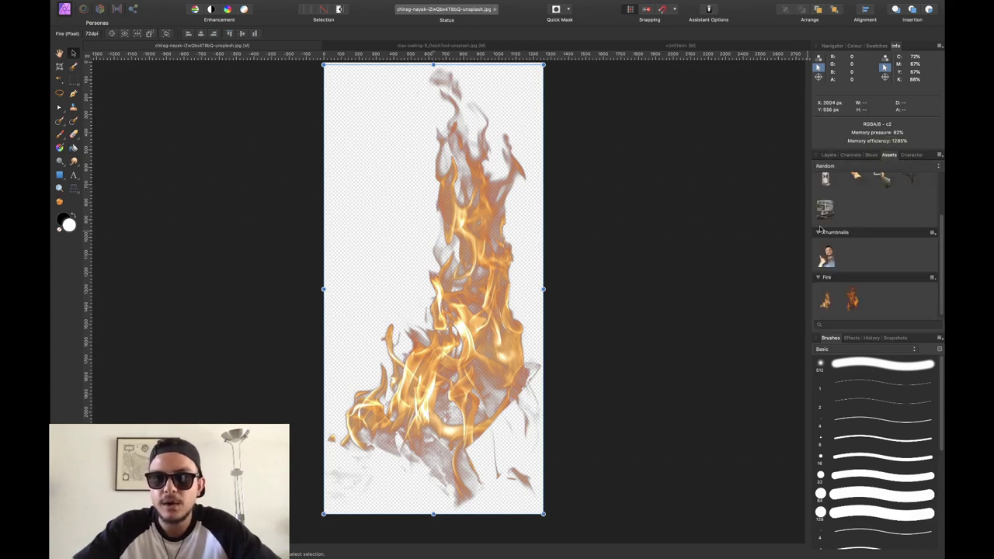
left_click_drag(424, 310, 880, 303)
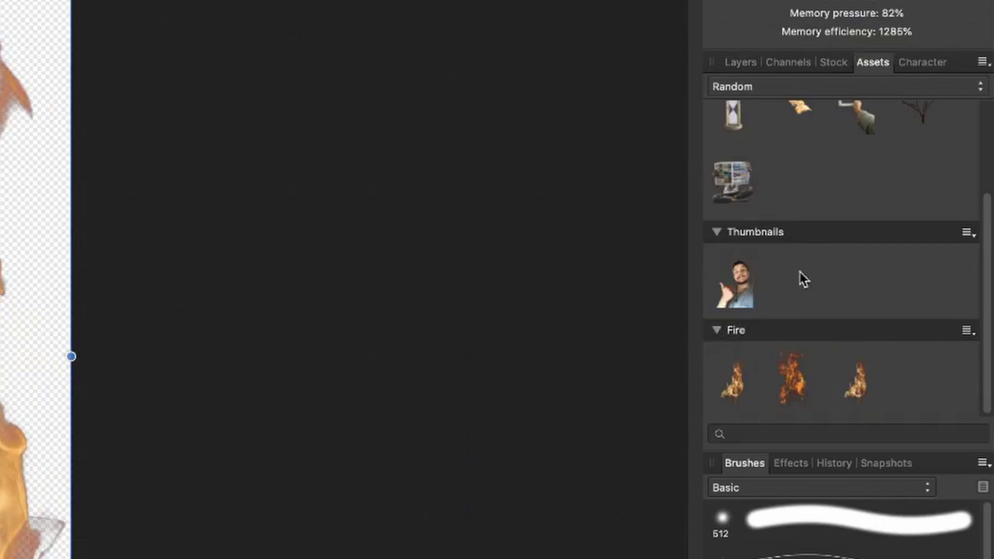
Step: Examine the asset category options for creating subcategories and the Fire subcategory's options for adding from a selection
left_click(983, 64)
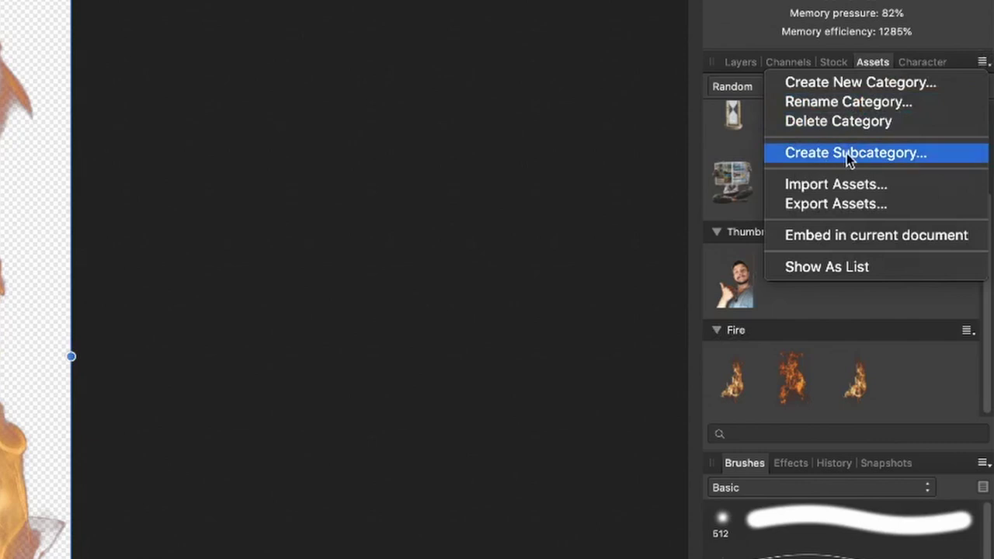
left_click(983, 62)
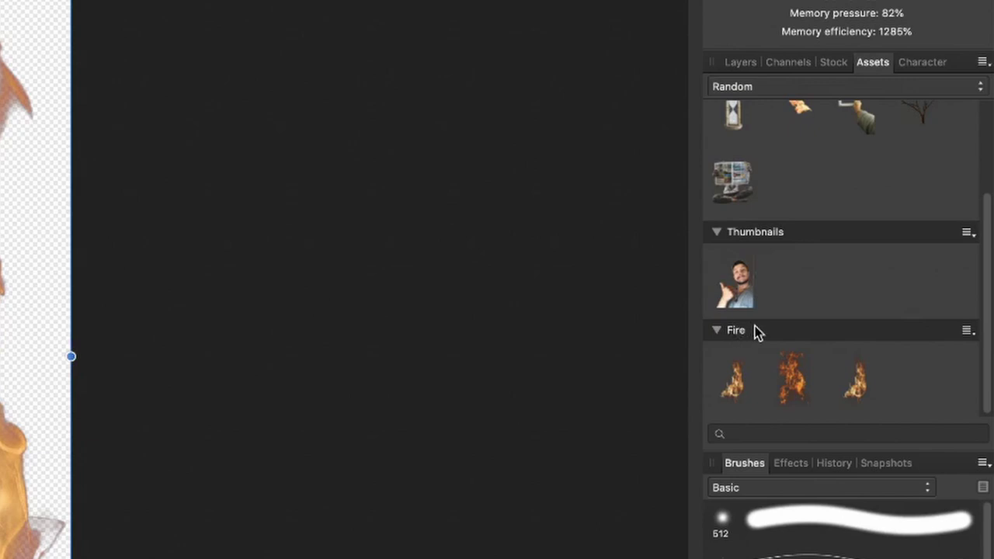
left_click(967, 332)
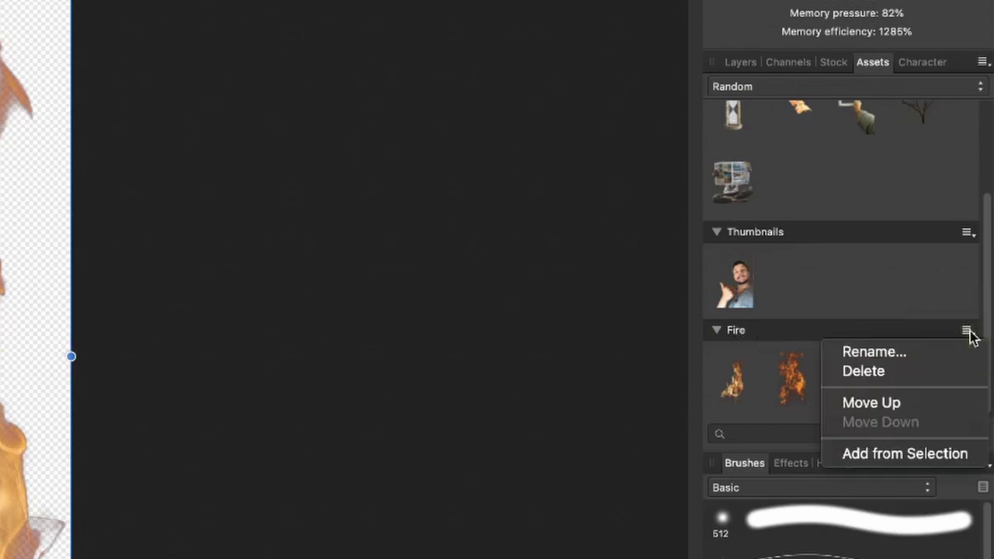
left_click(823, 340)
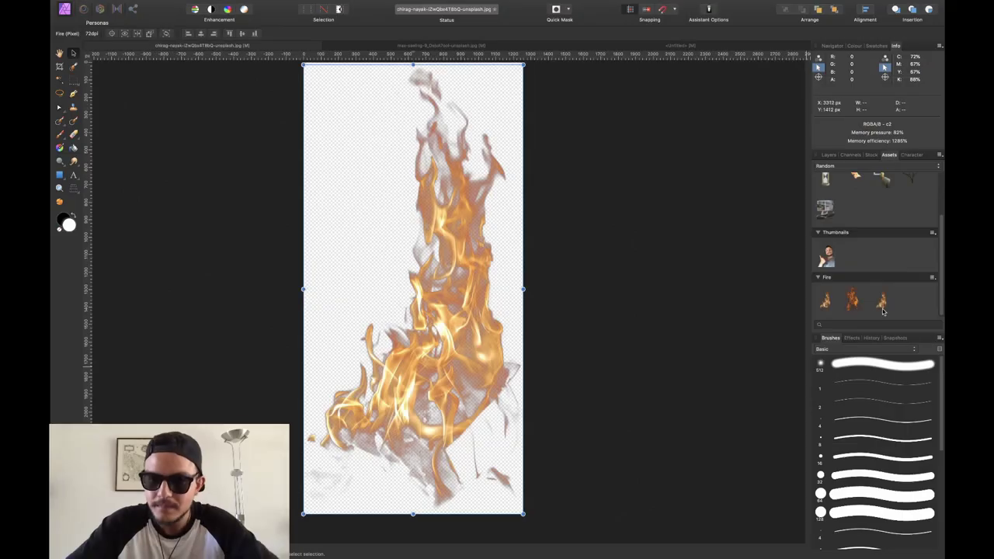
Step: In the mushroom document, hide the HSL-adjusted fire layer and place the newly stored fire asset on the photo
left_click(640, 51)
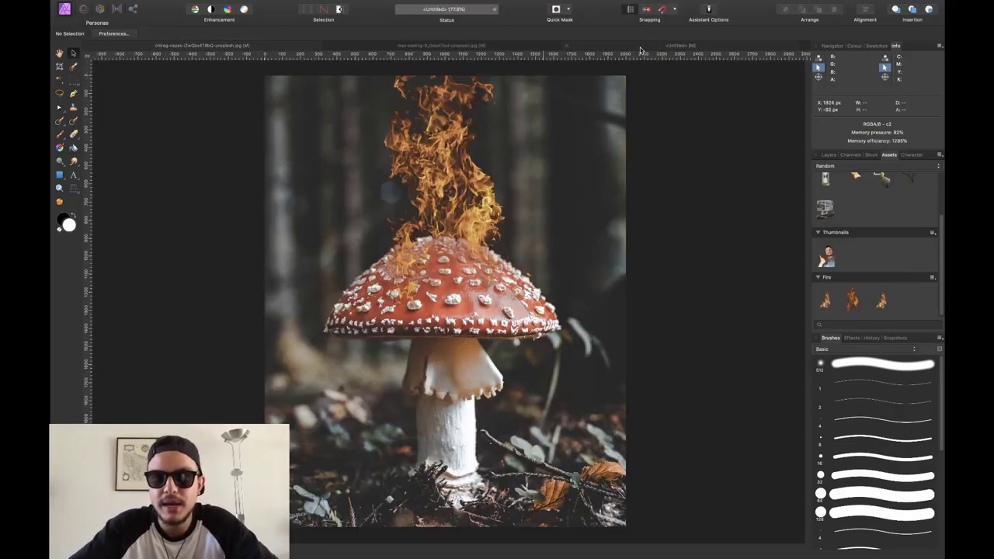
left_click(829, 155)
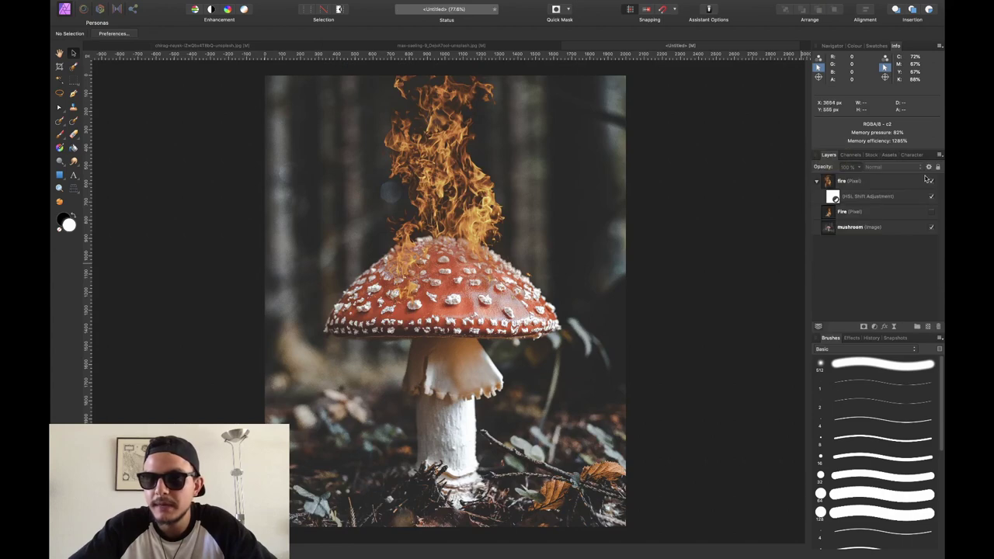
left_click(930, 184)
left_click(889, 154)
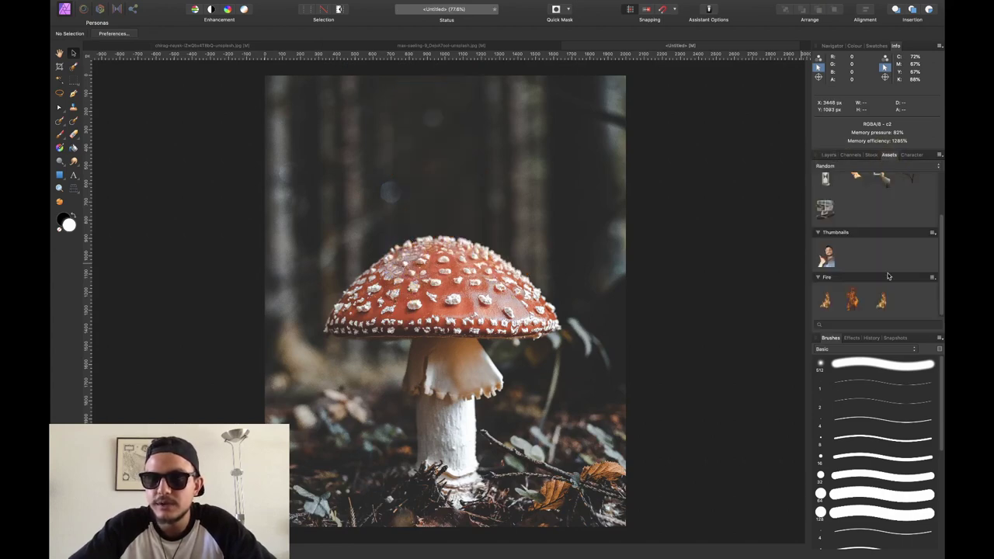
left_click_drag(884, 305, 439, 320)
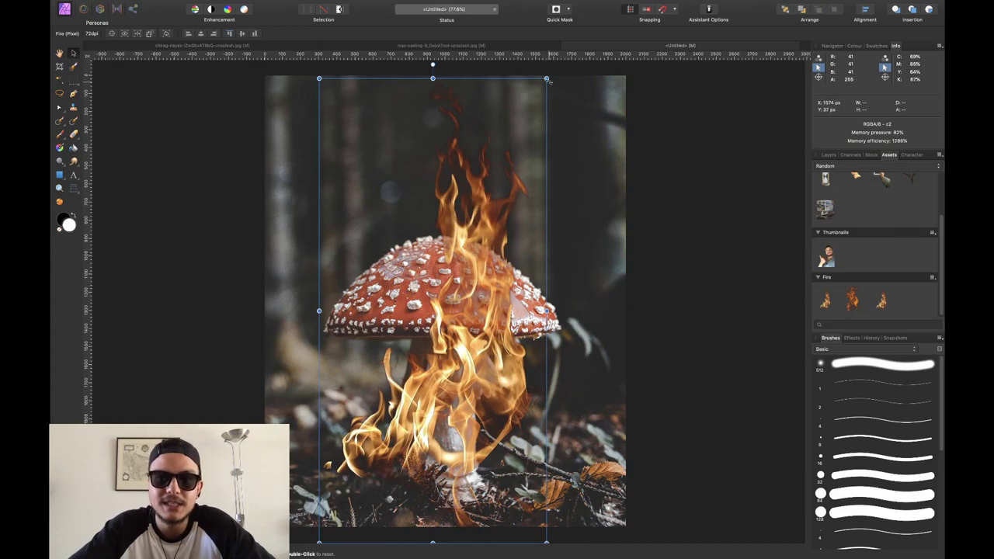
Step: Scale down the placed fire asset and position it on top of the mushroom cap
left_click_drag(546, 78, 481, 209)
left_click_drag(434, 311, 431, 187)
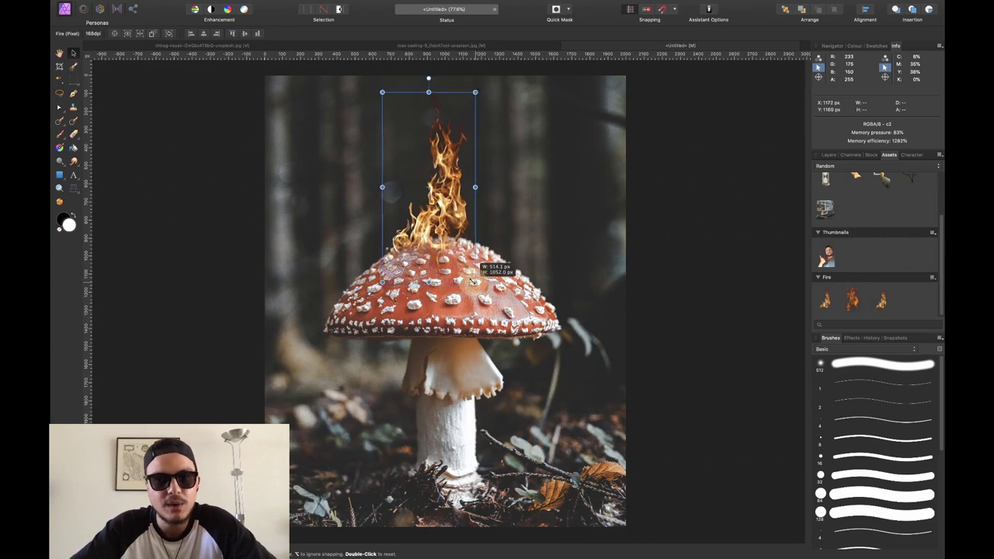
left_click_drag(475, 284, 479, 290)
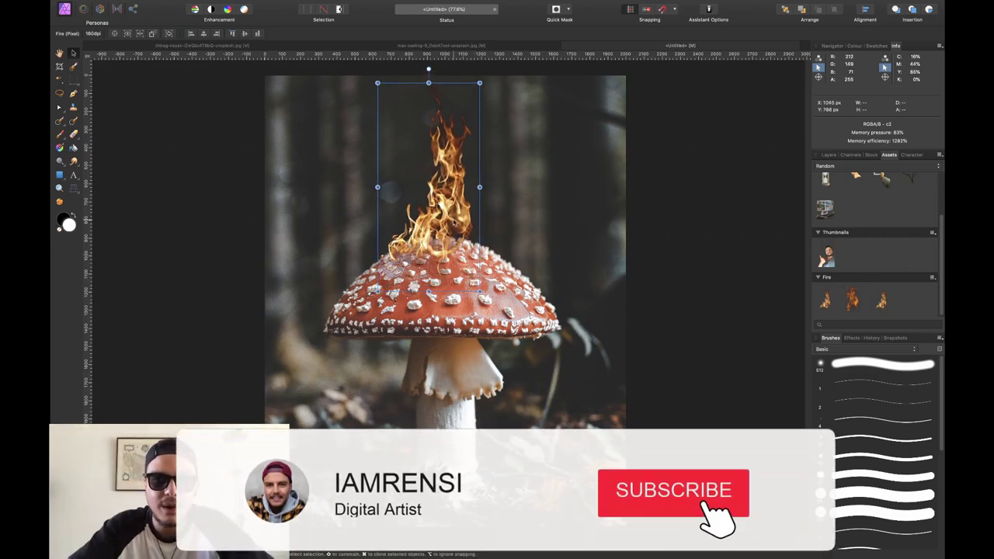
left_click_drag(441, 232, 439, 231)
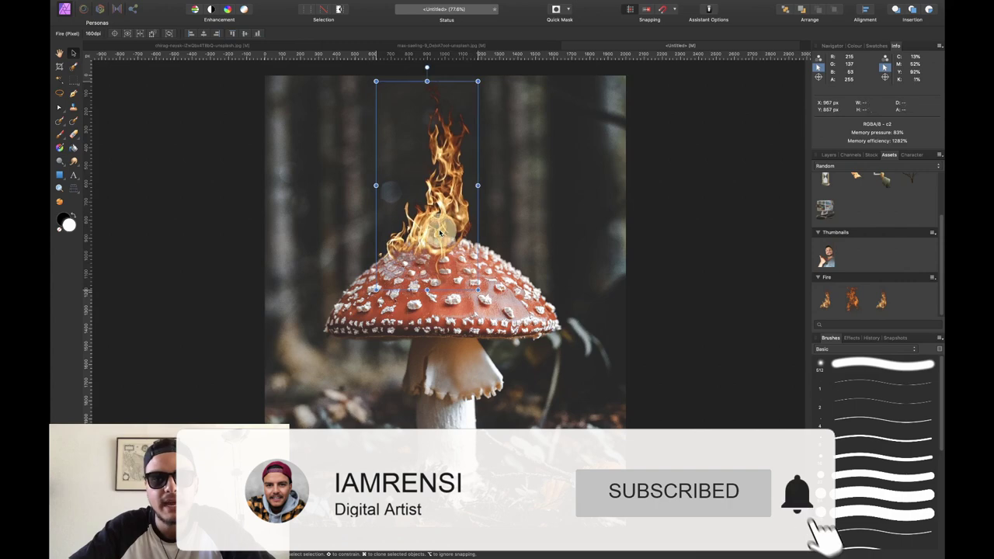